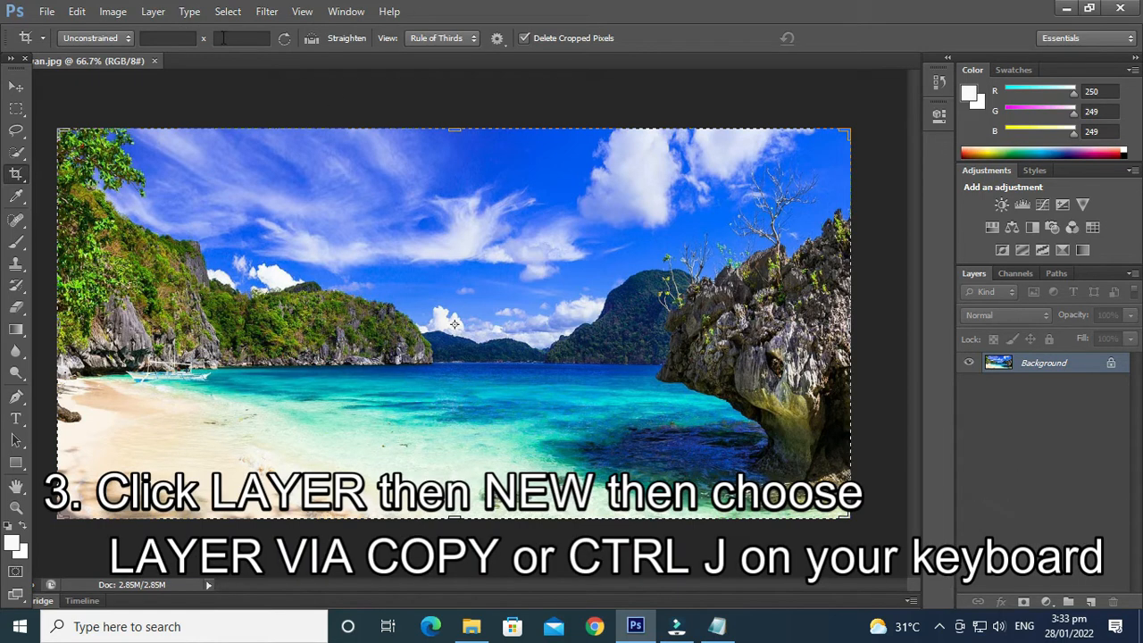
# Step: Duplicate the Background photo onto a new layer using Layer Via Copy
pyautogui.click(113, 12)
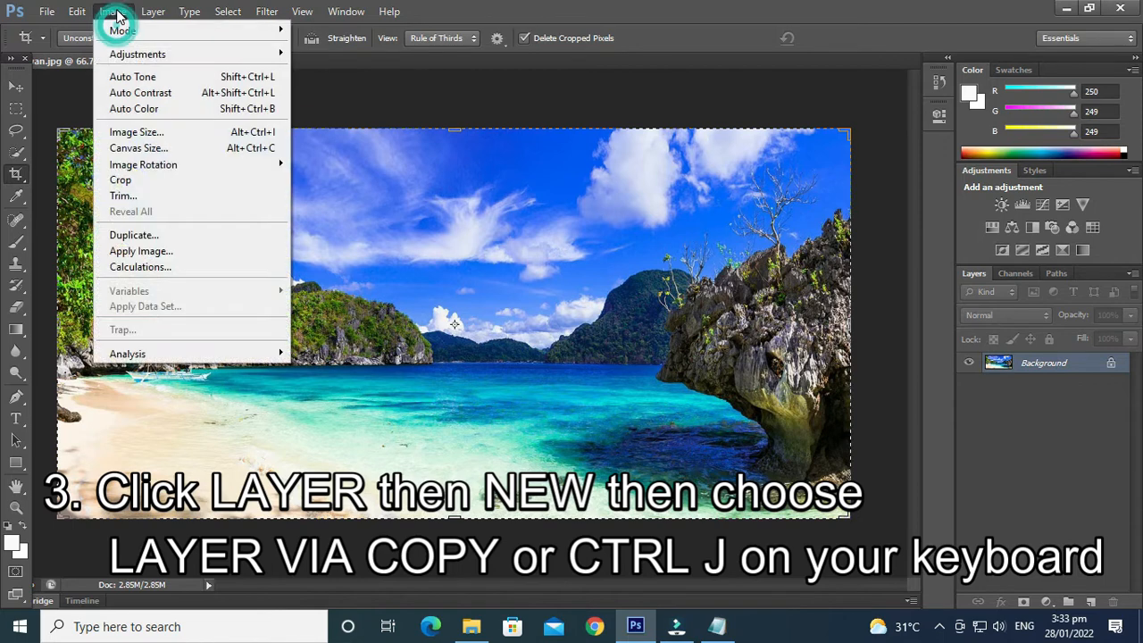
pyautogui.moveTo(150, 16)
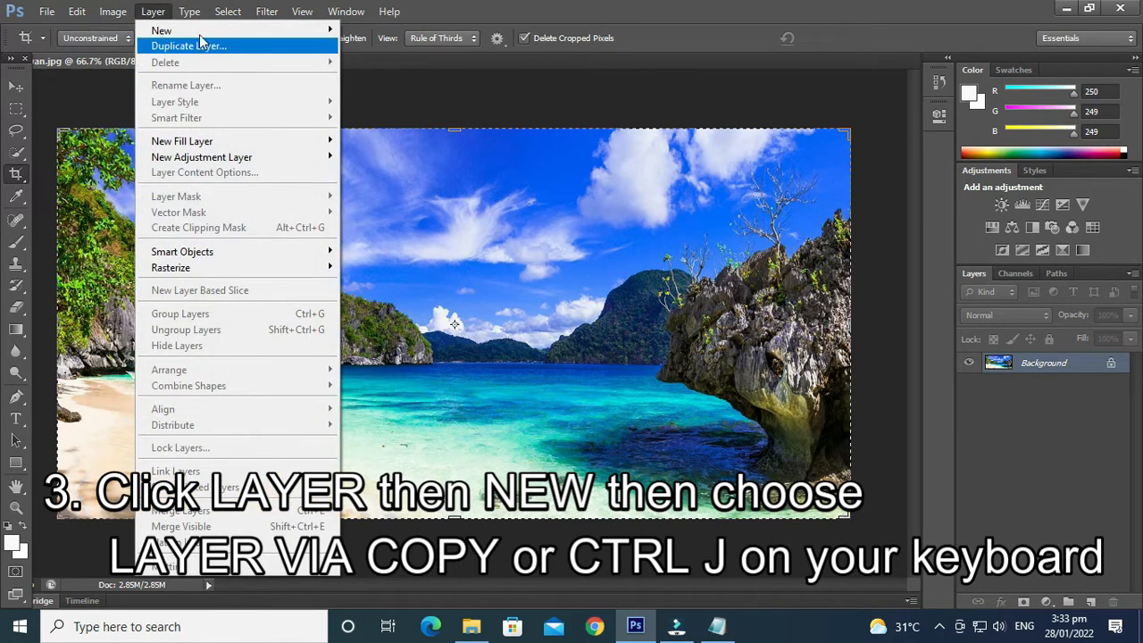
pyautogui.moveTo(243, 33)
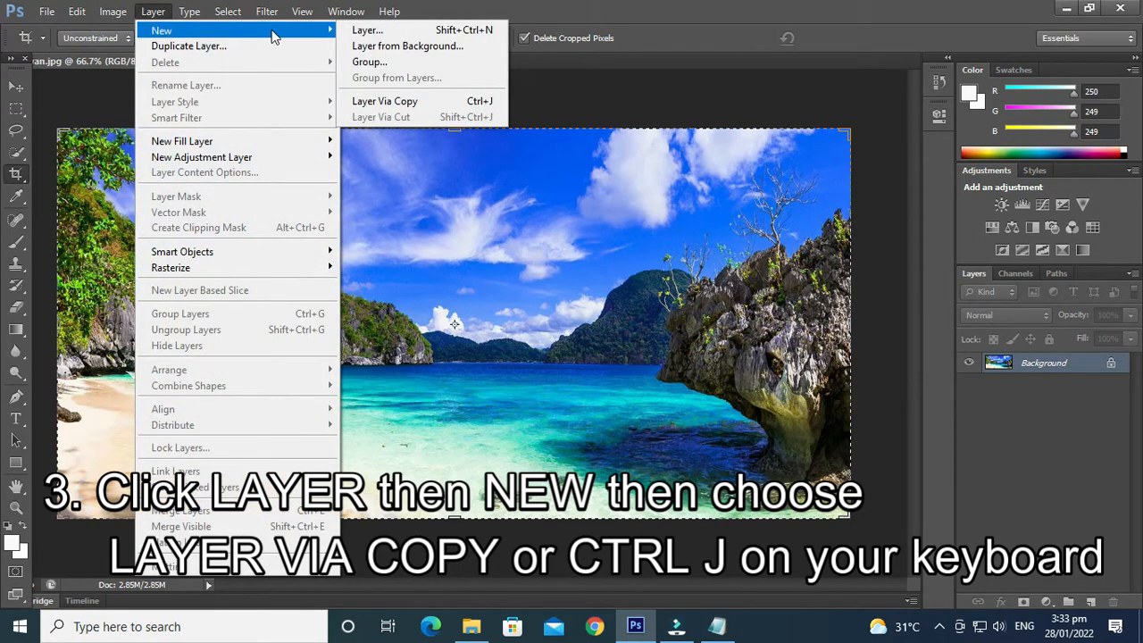
pyautogui.click(474, 101)
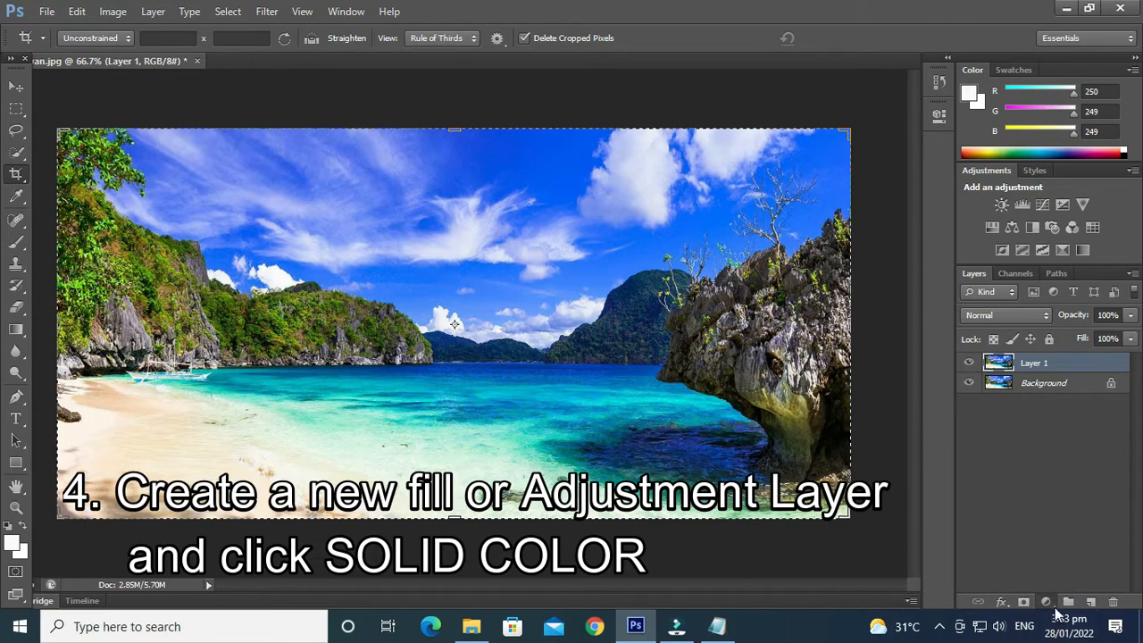
# Step: Add a white Solid Color fill layer and move it beneath Layer 1 in the layer stack
pyautogui.click(1048, 603)
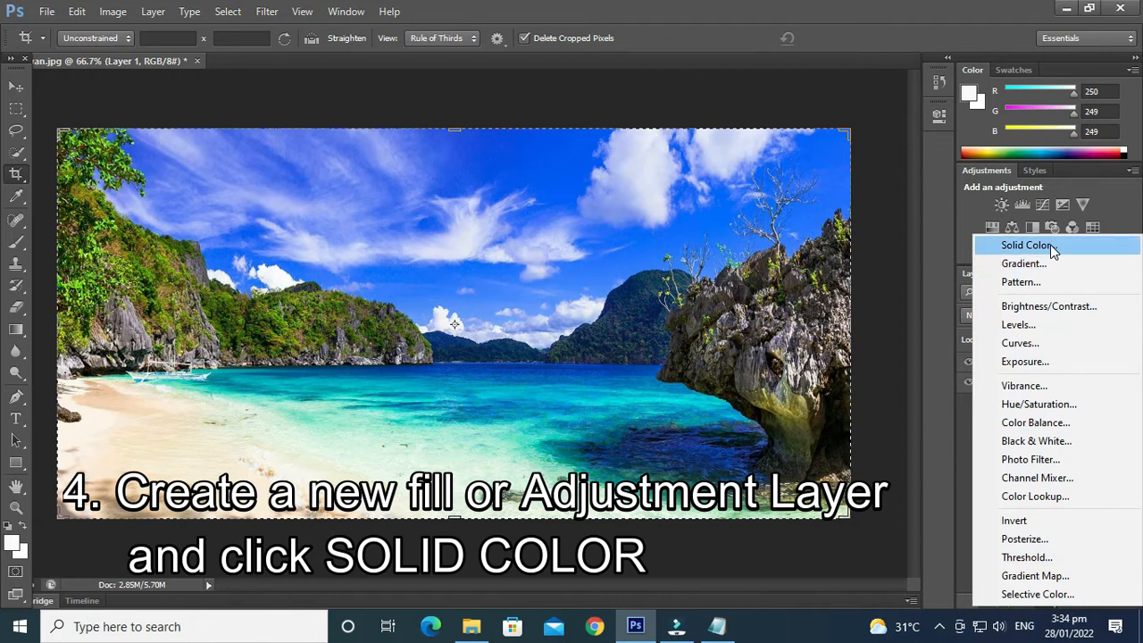
pyautogui.click(950, 484)
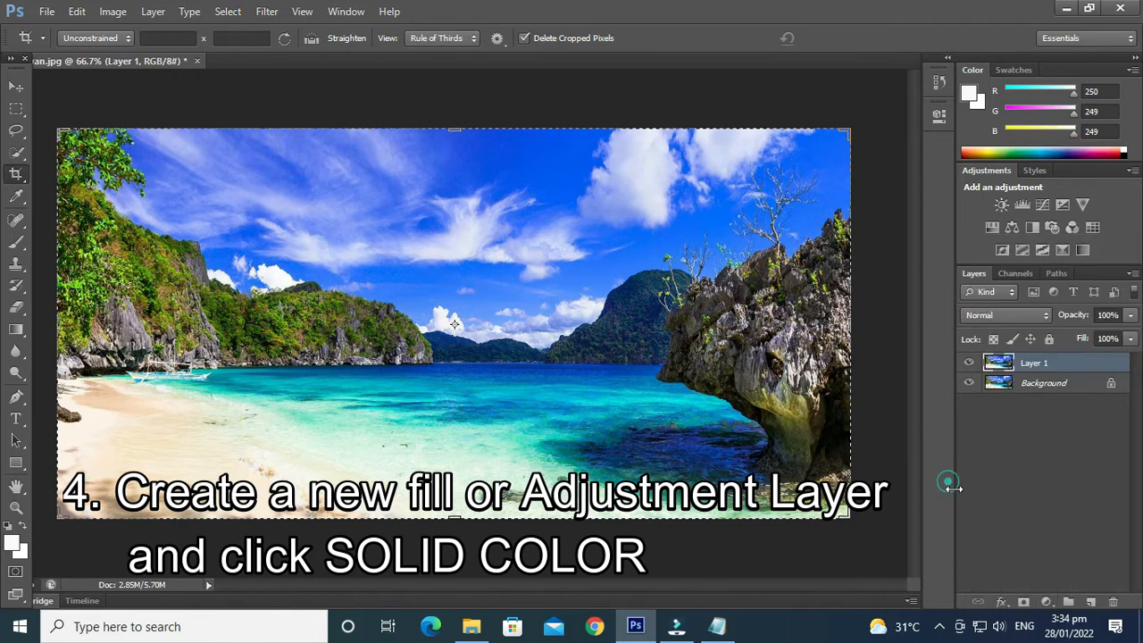
pyautogui.click(1051, 608)
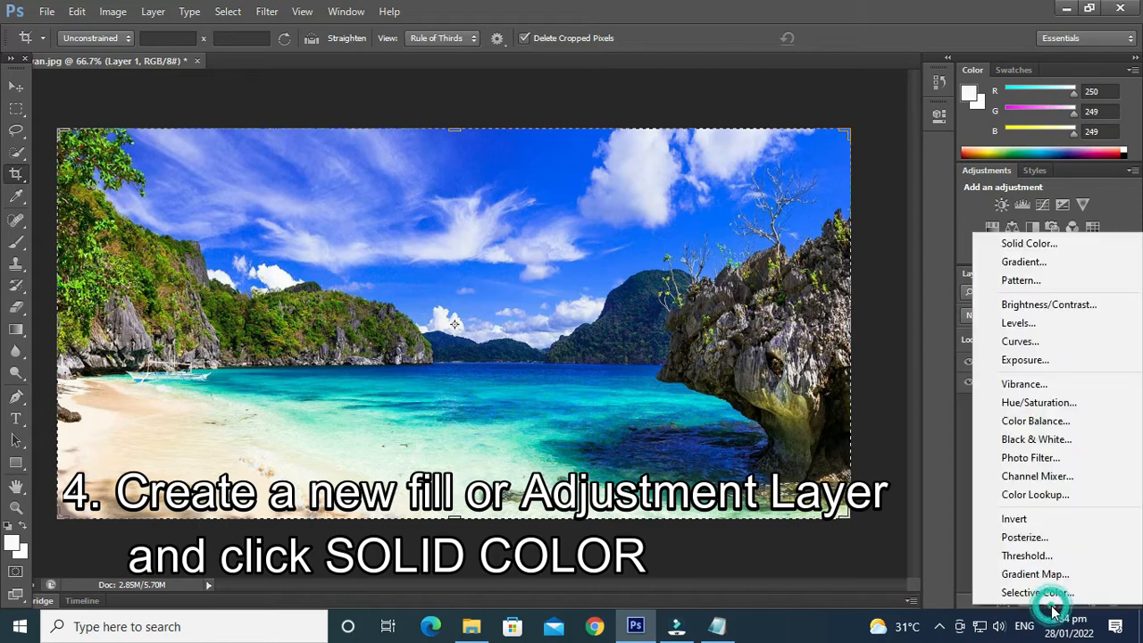
pyautogui.click(1025, 248)
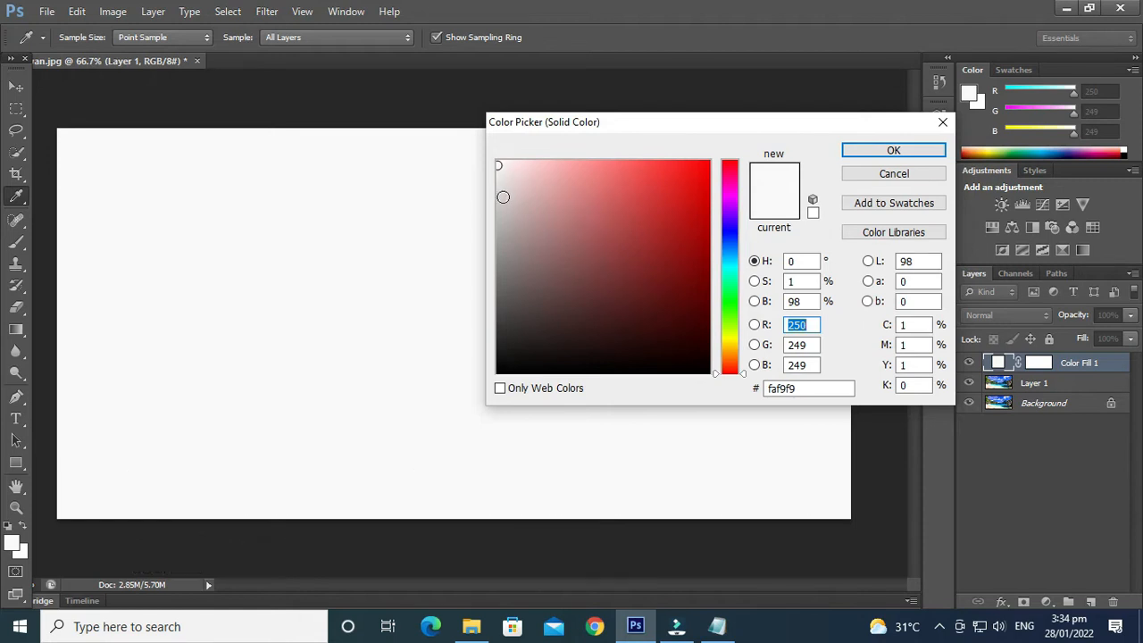
pyautogui.moveTo(499, 164); pyautogui.dragTo(501, 165)
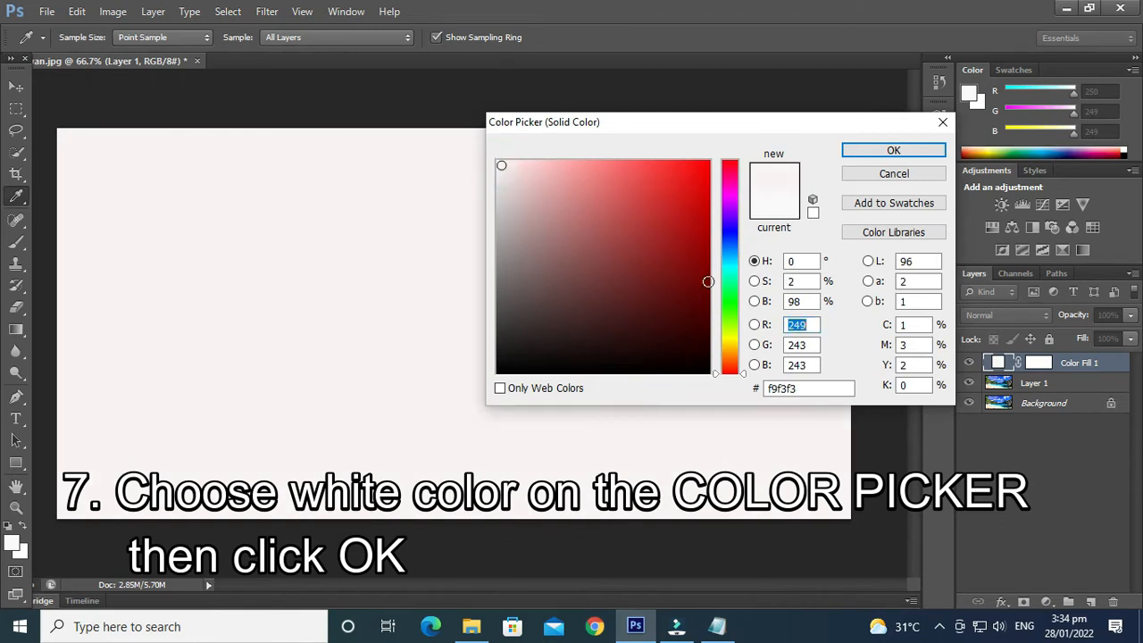
pyautogui.click(497, 161)
pyautogui.click(892, 151)
pyautogui.press('c')
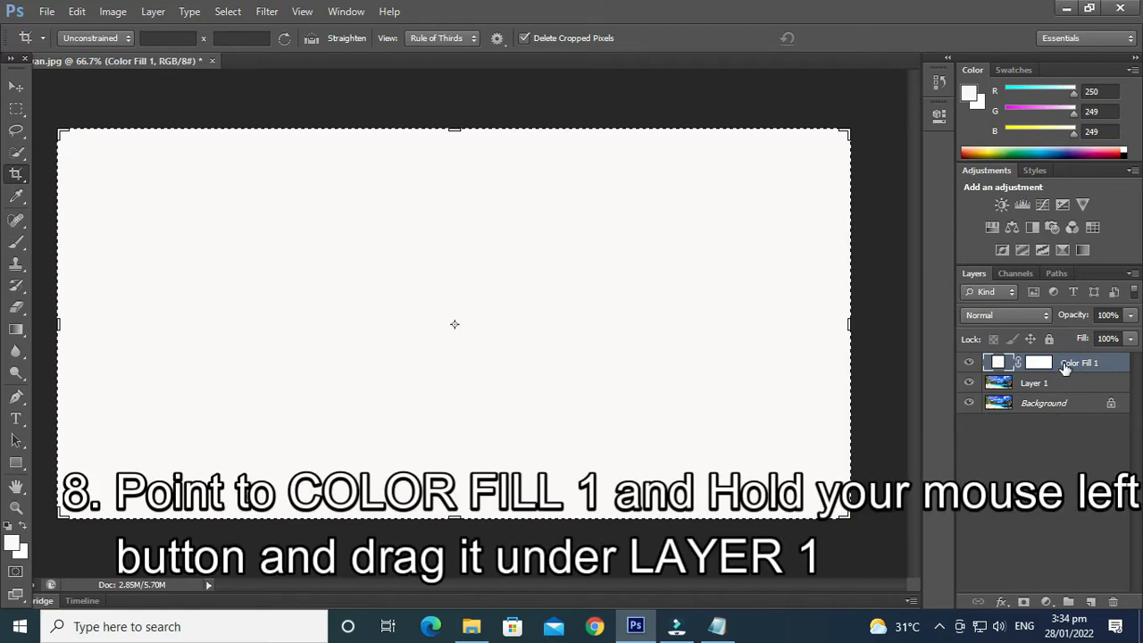
pyautogui.moveTo(1067, 367); pyautogui.dragTo(1013, 393)
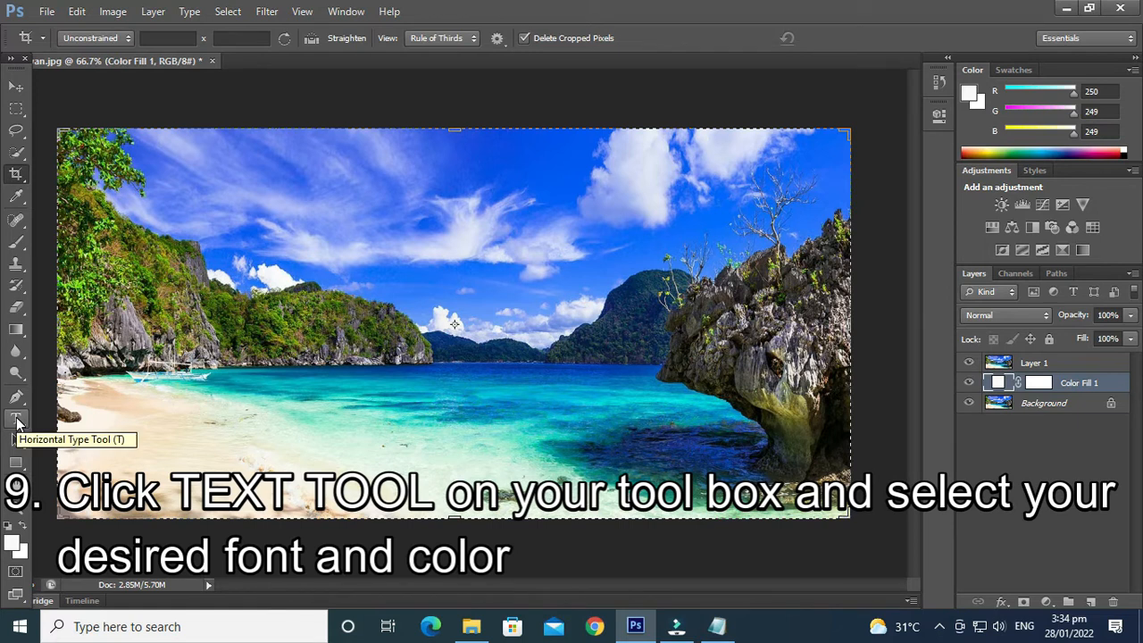
# Step: Set up the Horizontal Type tool with Arial Black at 48 pt and an off-white text color
pyautogui.click(16, 419)
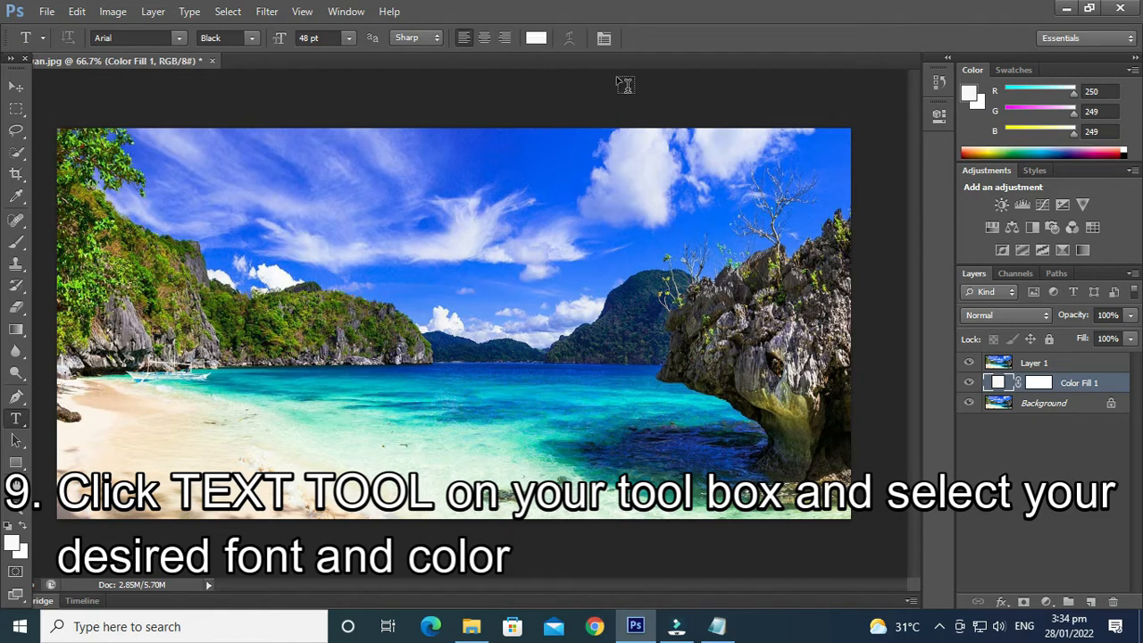
pyautogui.click(252, 39)
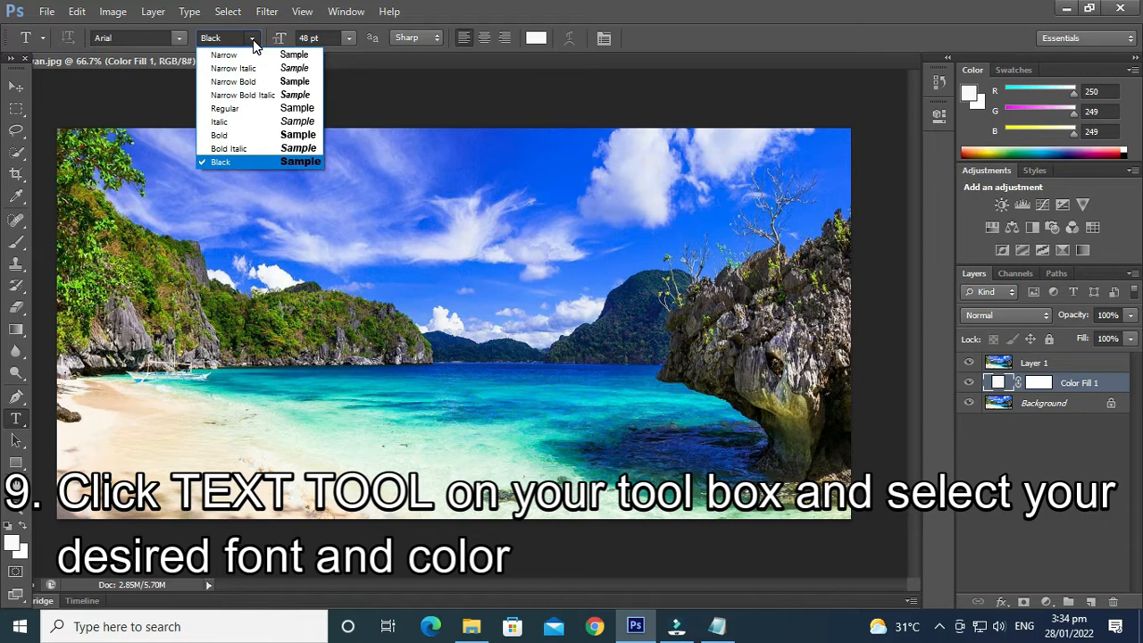
pyautogui.click(253, 39)
pyautogui.click(250, 38)
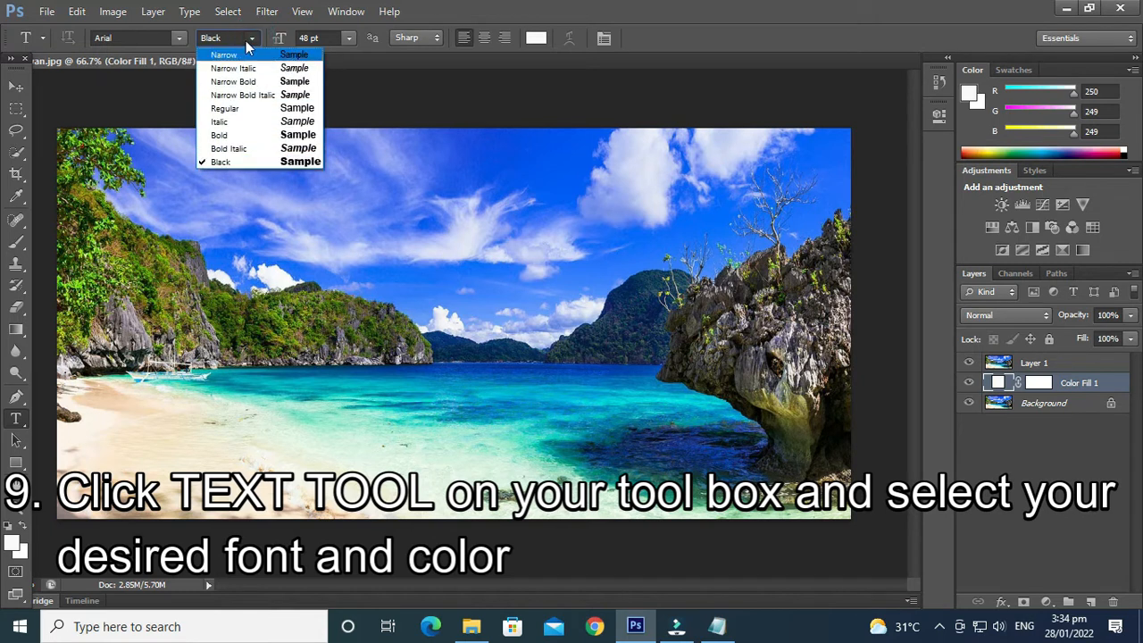
pyautogui.click(248, 40)
pyautogui.click(349, 38)
pyautogui.click(347, 40)
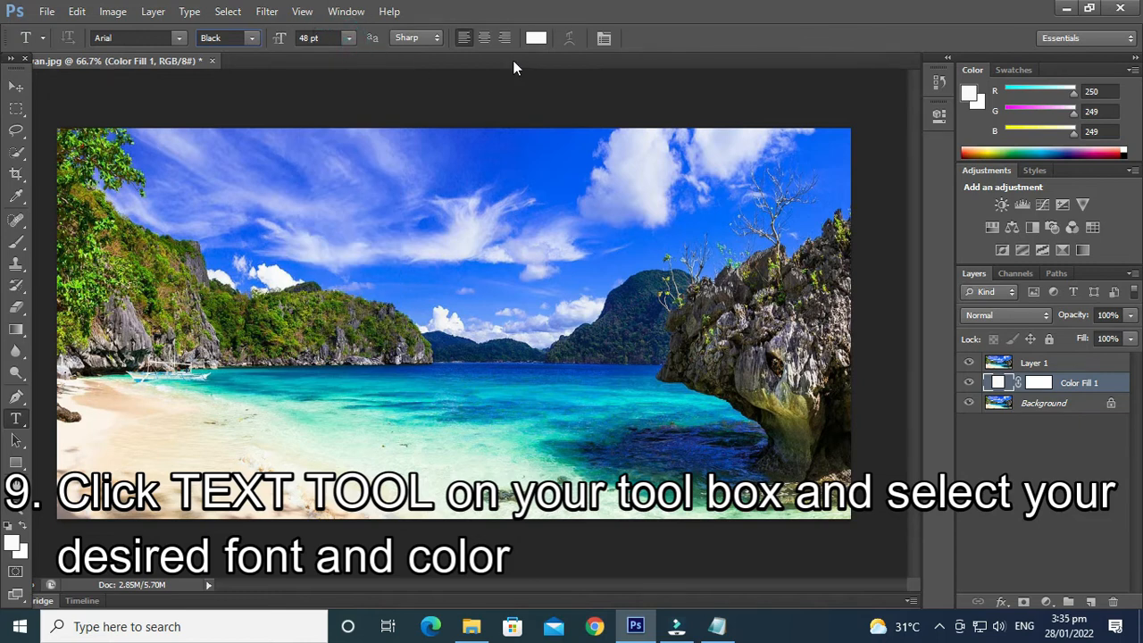
pyautogui.click(535, 40)
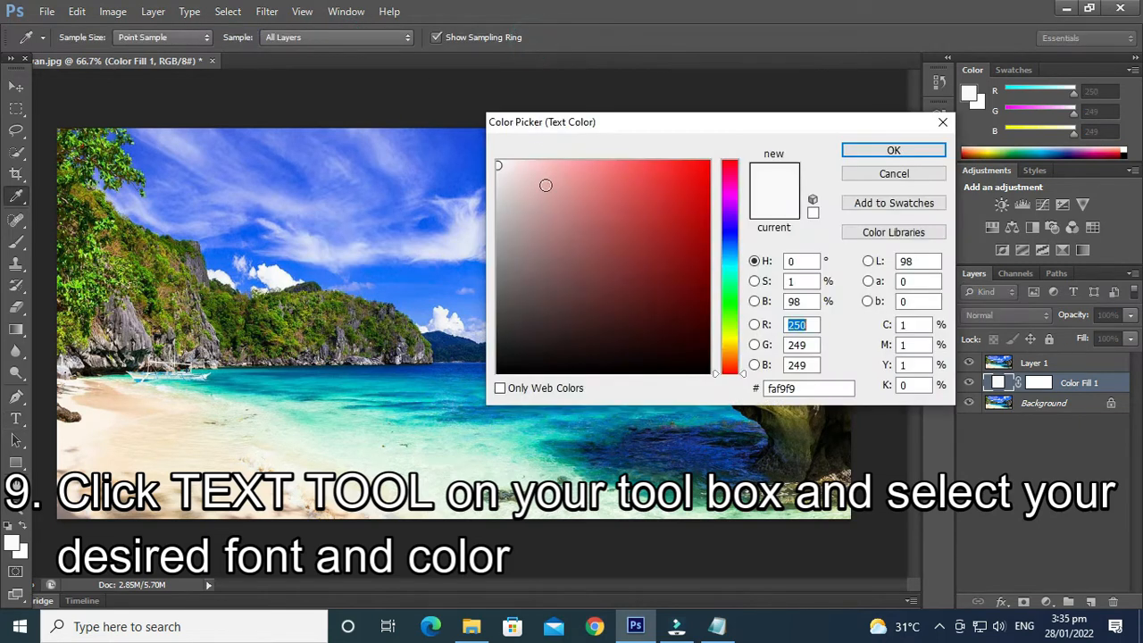
pyautogui.click(498, 164)
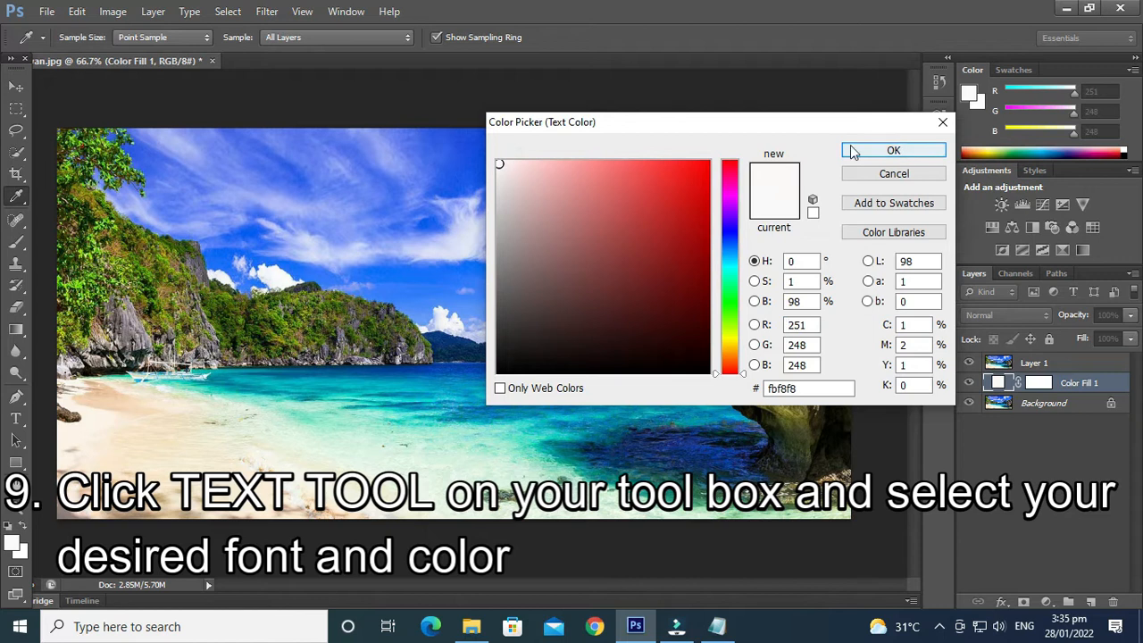
pyautogui.click(499, 165)
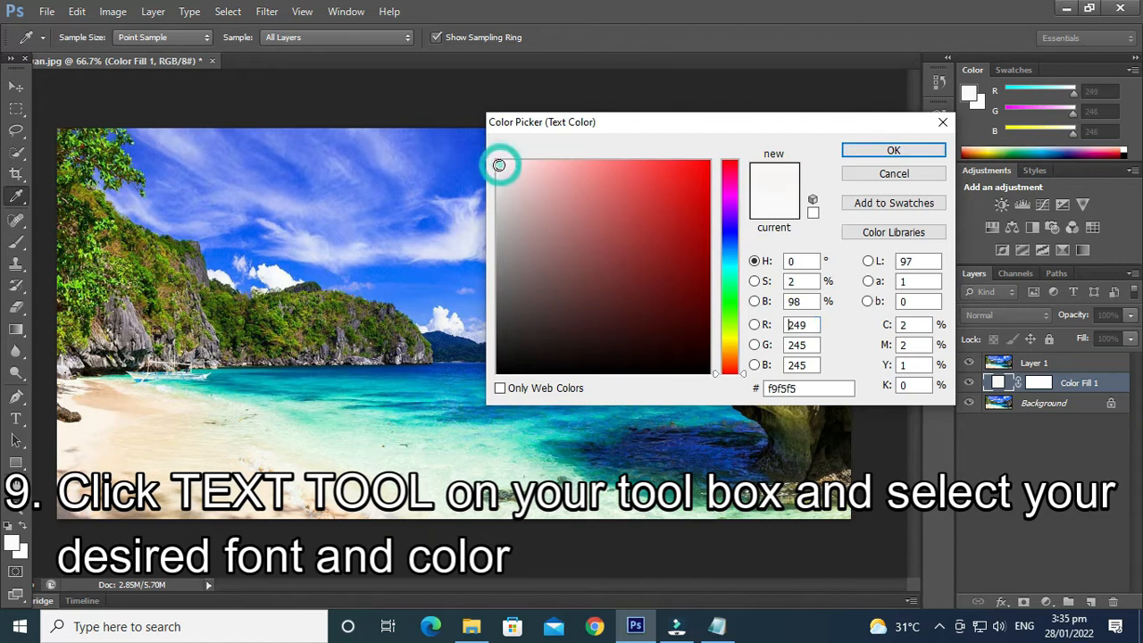
pyautogui.click(875, 149)
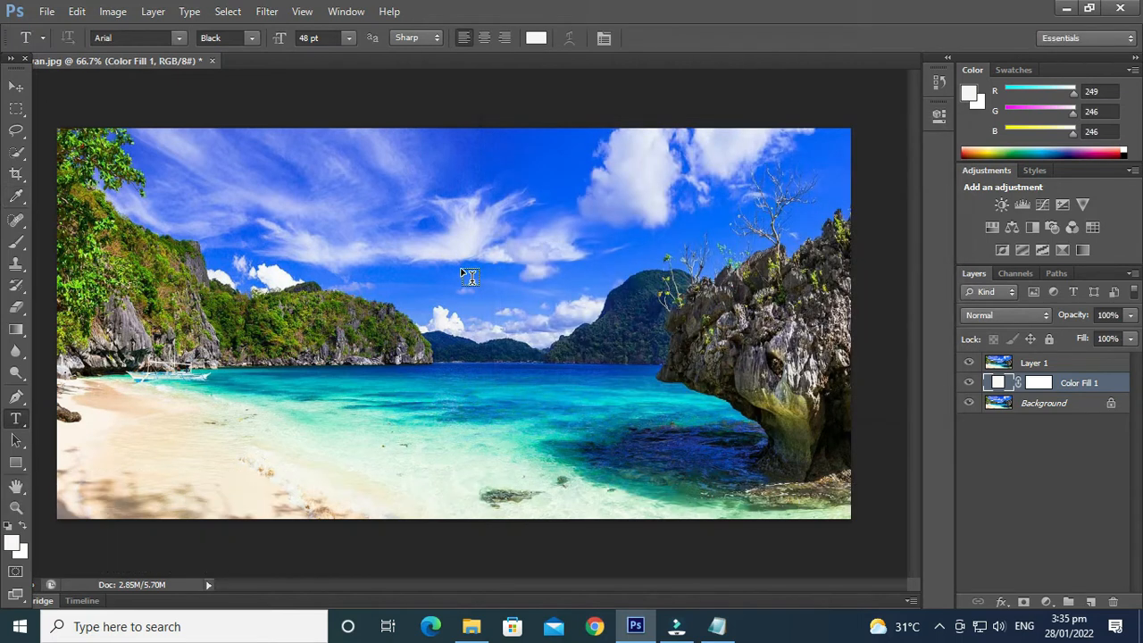
# Step: Add the text PALAWAN over the upper-left part of the photo and move its layer beneath Layer 1
pyautogui.click(201, 267)
pyautogui.write('PALAW')
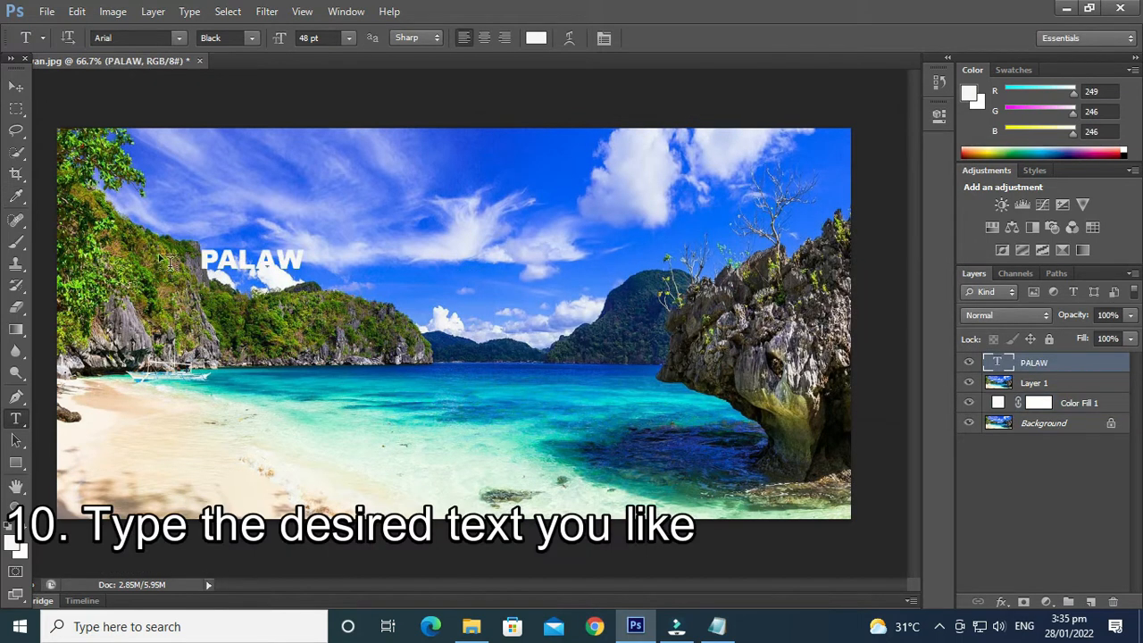
pyautogui.click(286, 259)
pyautogui.write('AN')
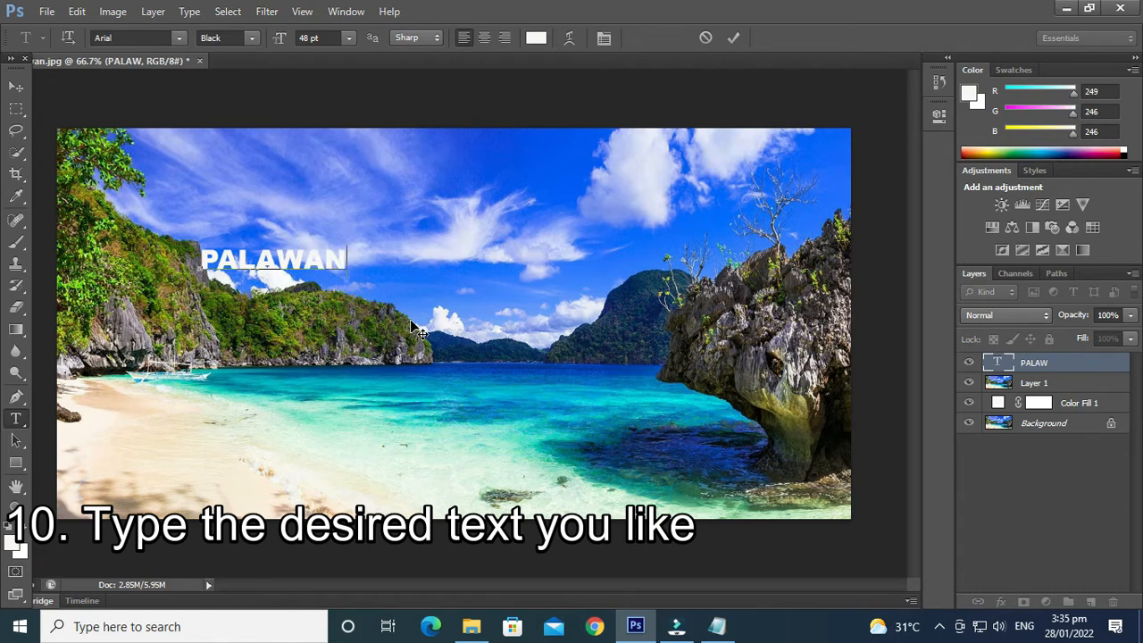
pyautogui.hotkey('ctrl', 'Return')
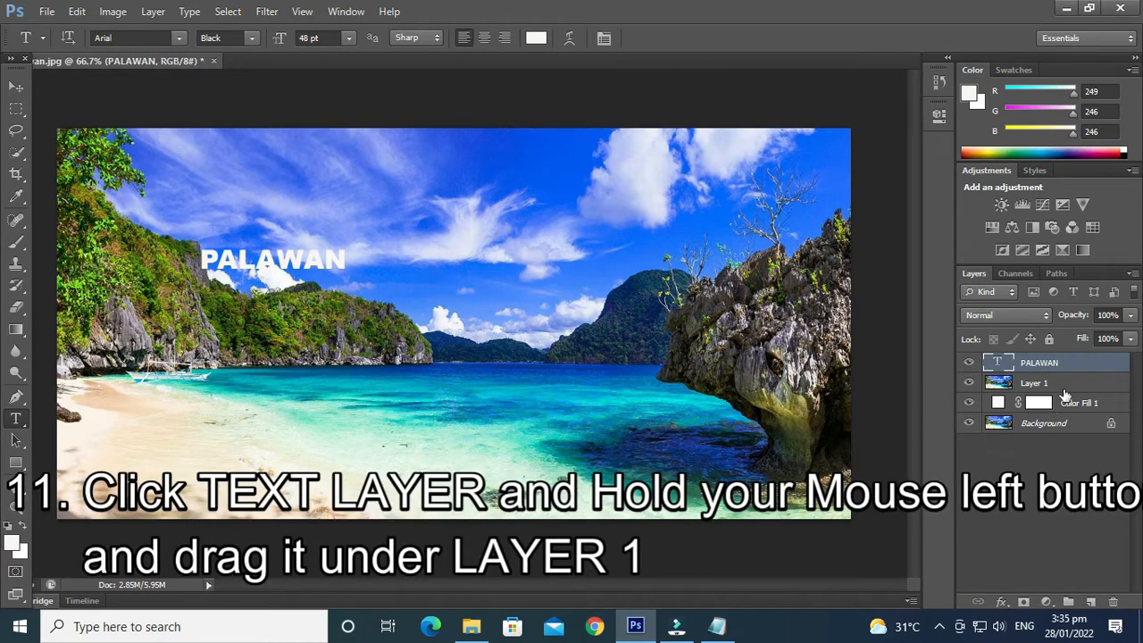
pyautogui.moveTo(1038, 366); pyautogui.dragTo(1041, 393)
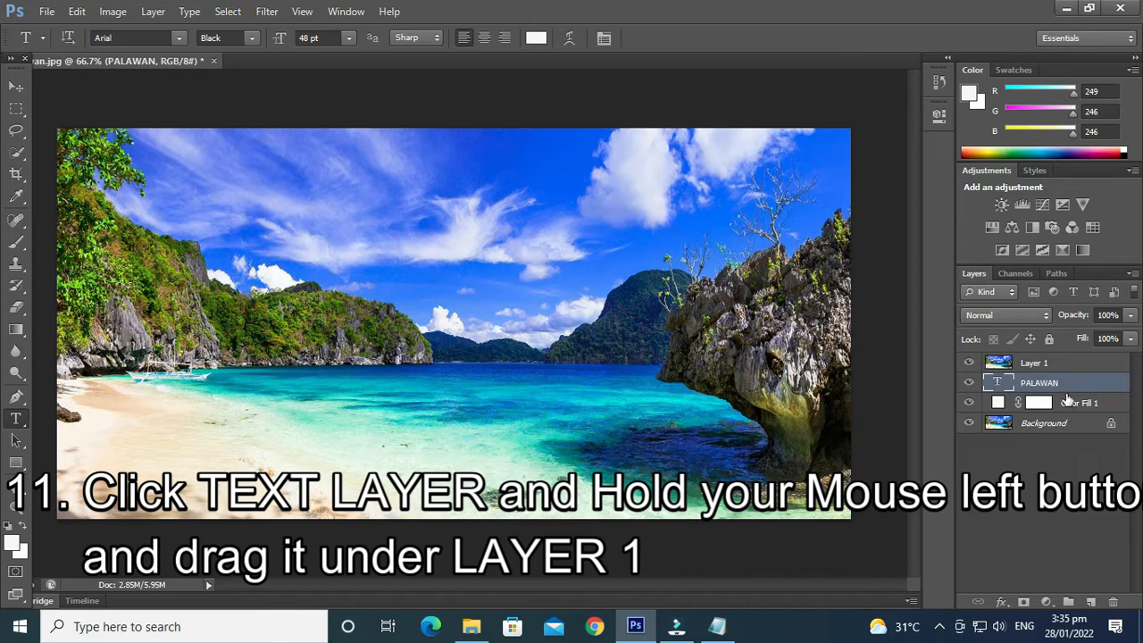
# Step: Create a clipping mask that clips Layer 1 to the PALAWAN text layer
pyautogui.click(1054, 365)
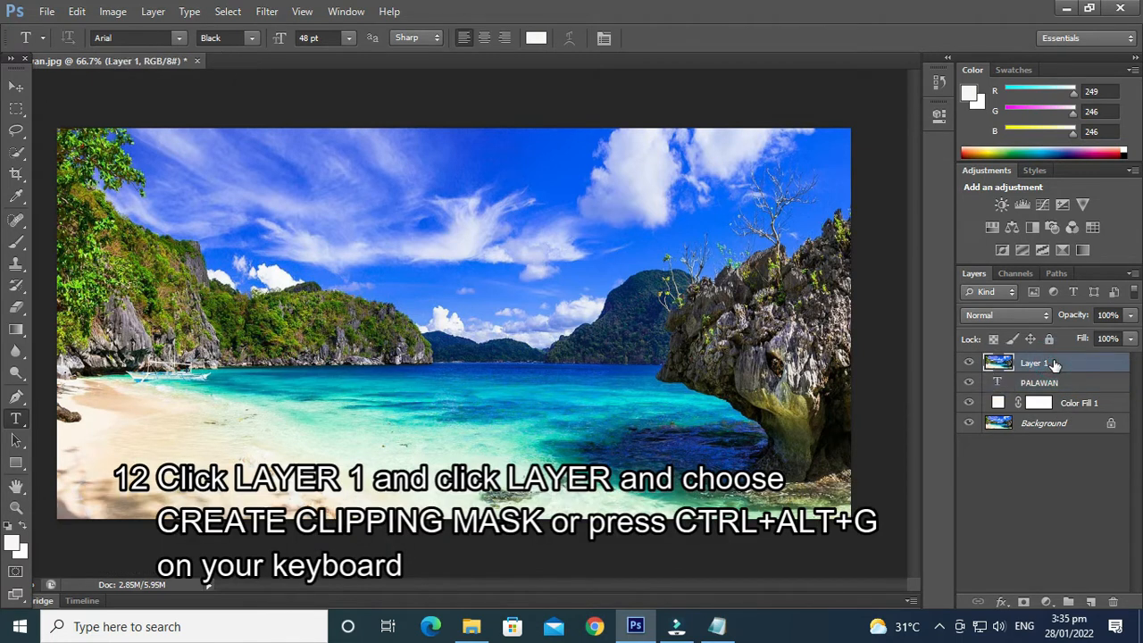
pyautogui.click(1131, 275)
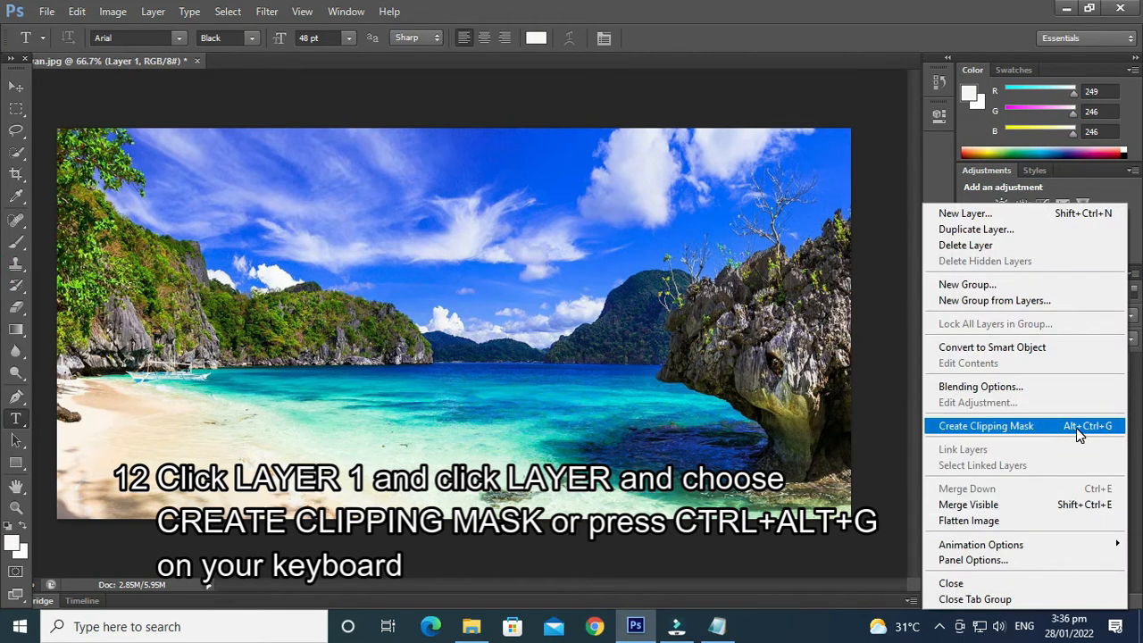
pyautogui.click(189, 12)
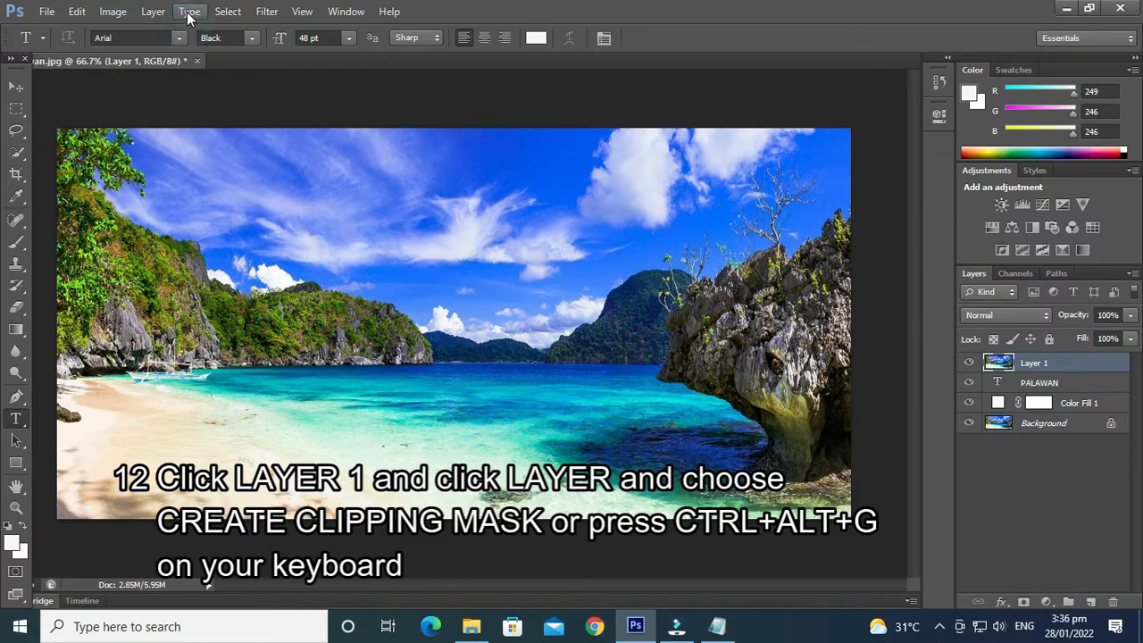
pyautogui.click(190, 12)
pyautogui.click(188, 13)
pyautogui.click(267, 12)
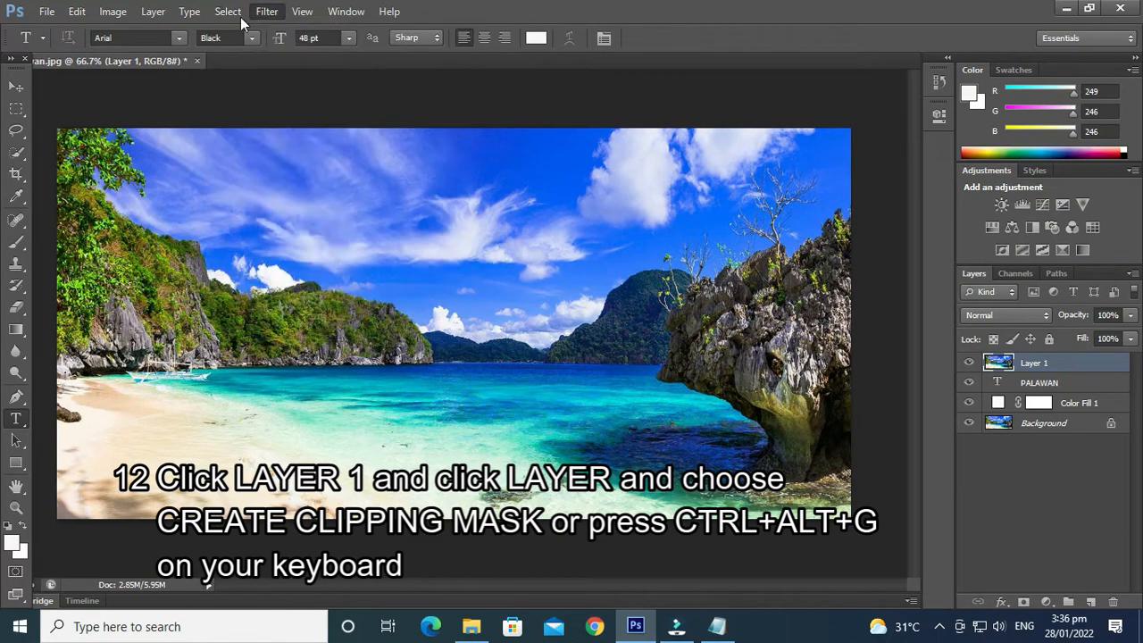
pyautogui.click(152, 12)
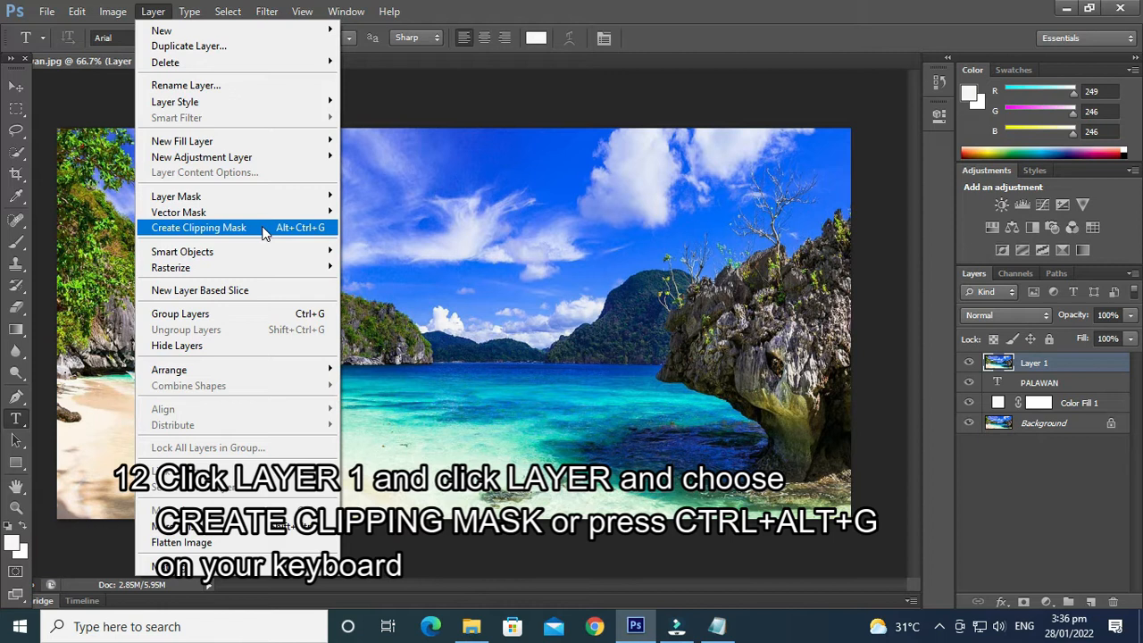
pyautogui.click(1132, 278)
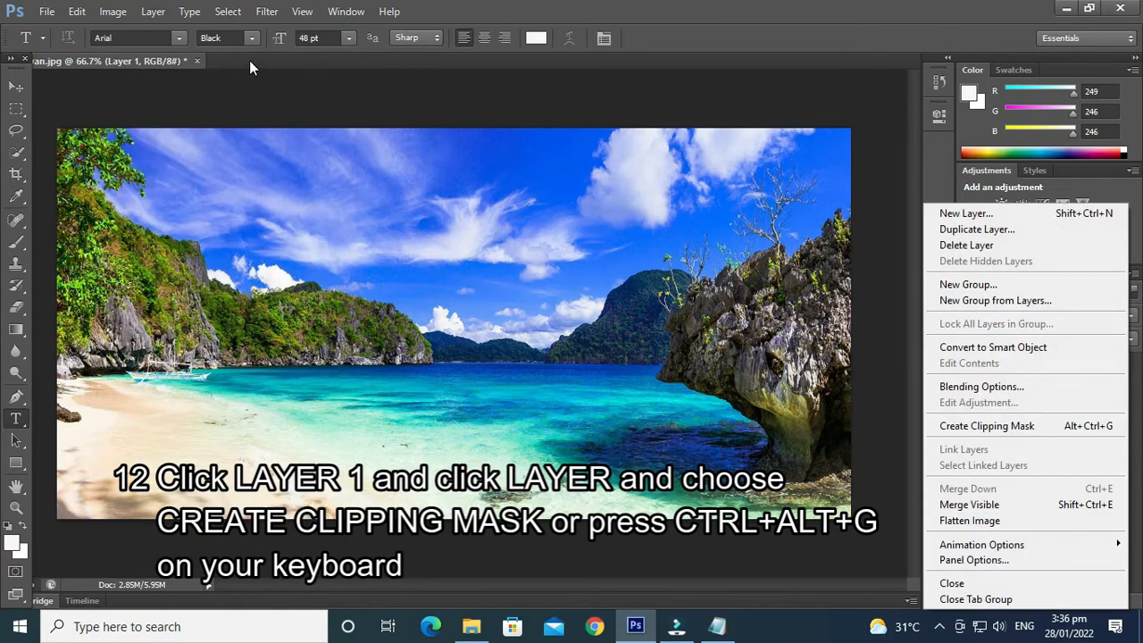
pyautogui.click(156, 16)
pyautogui.click(151, 12)
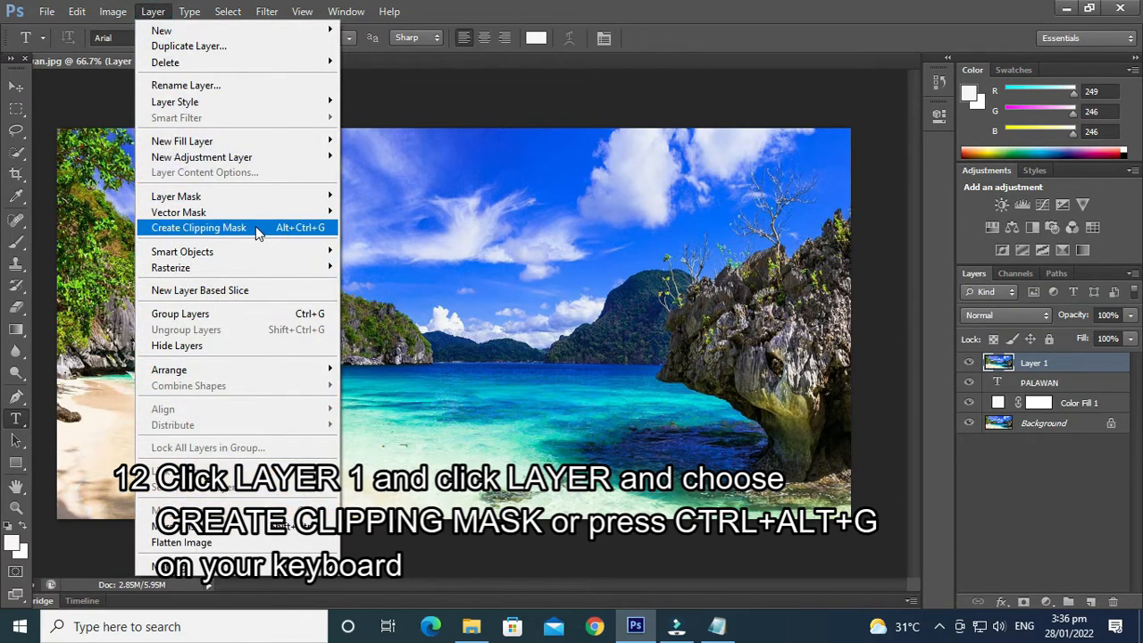
pyautogui.click(286, 228)
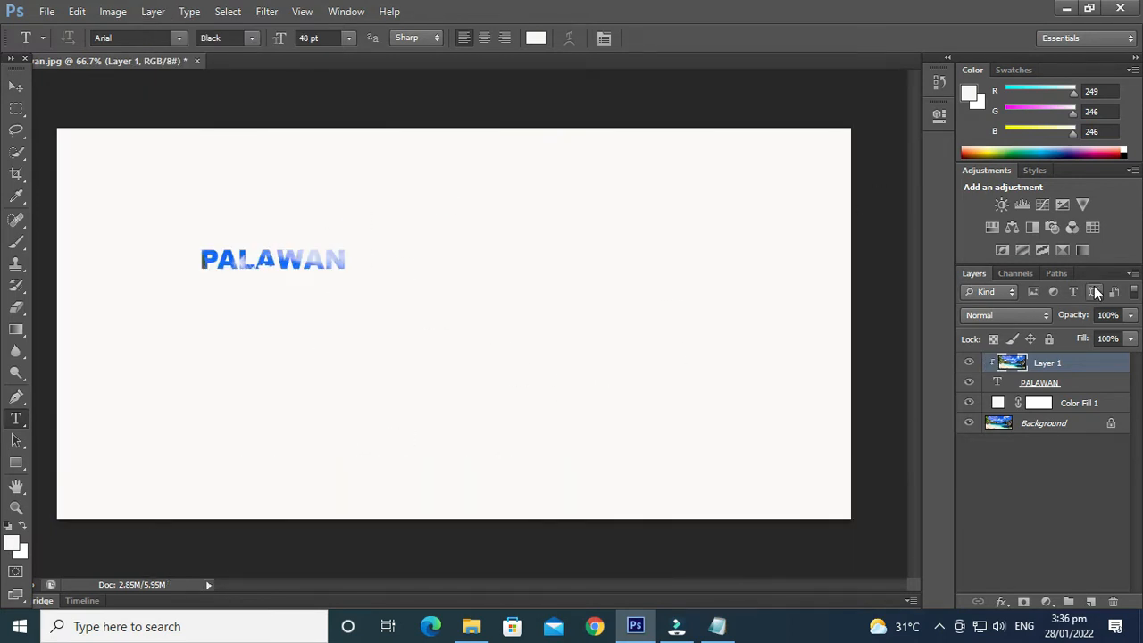
# Step: Free-transform the PALAWAN text layer, stretching it to the full canvas width at about 541% wide and 637% high
pyautogui.click(17, 86)
pyautogui.click(1063, 382)
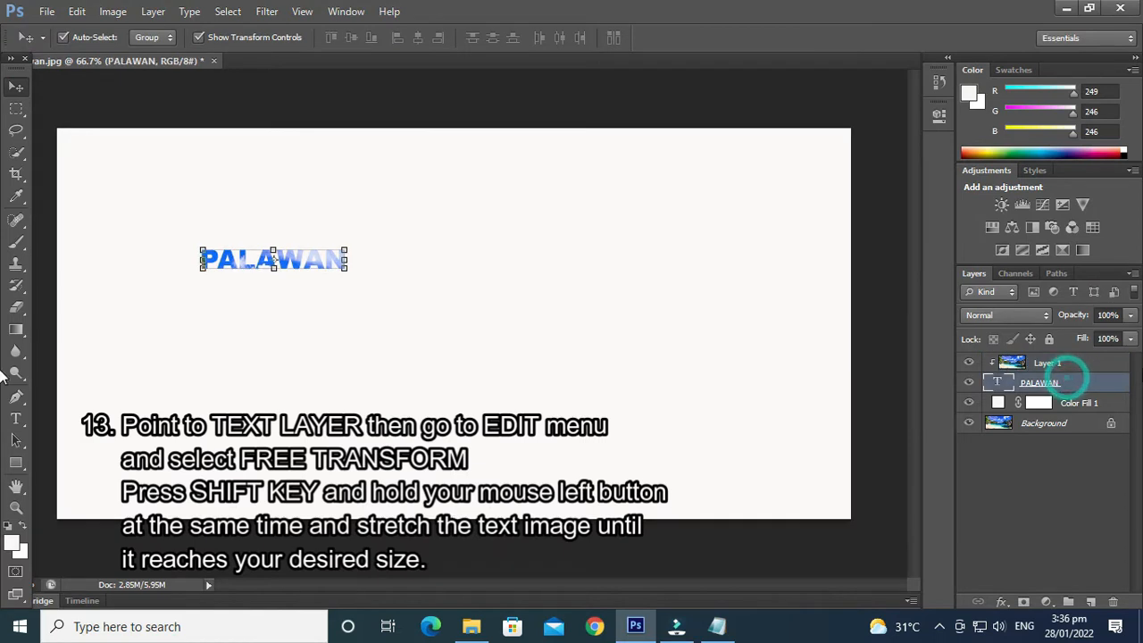
pyautogui.click(77, 11)
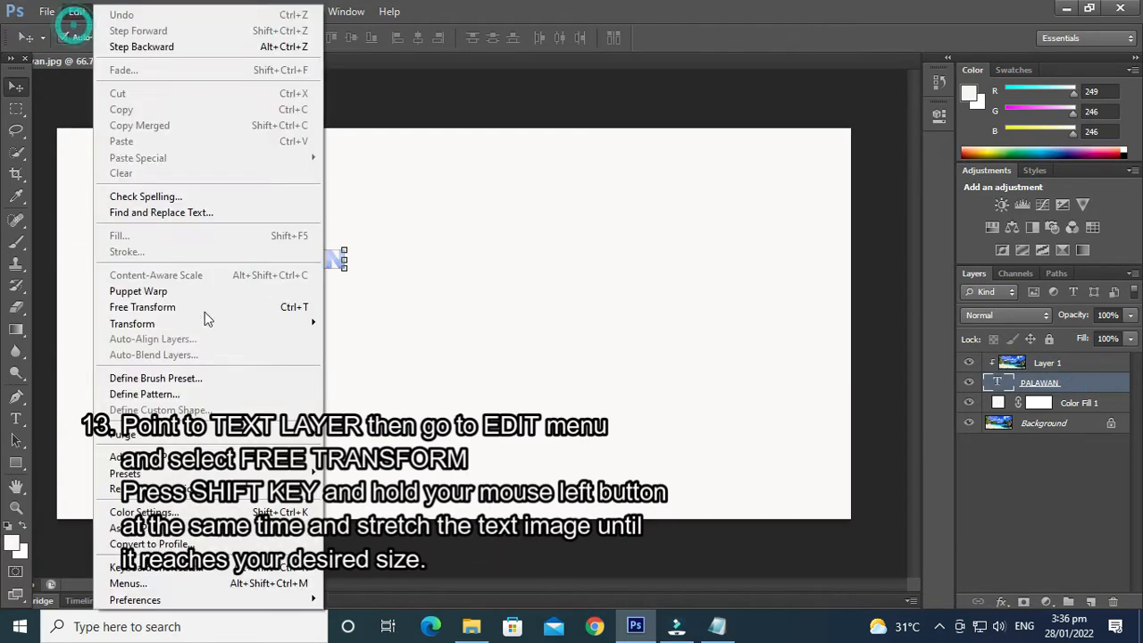
pyautogui.click(176, 308)
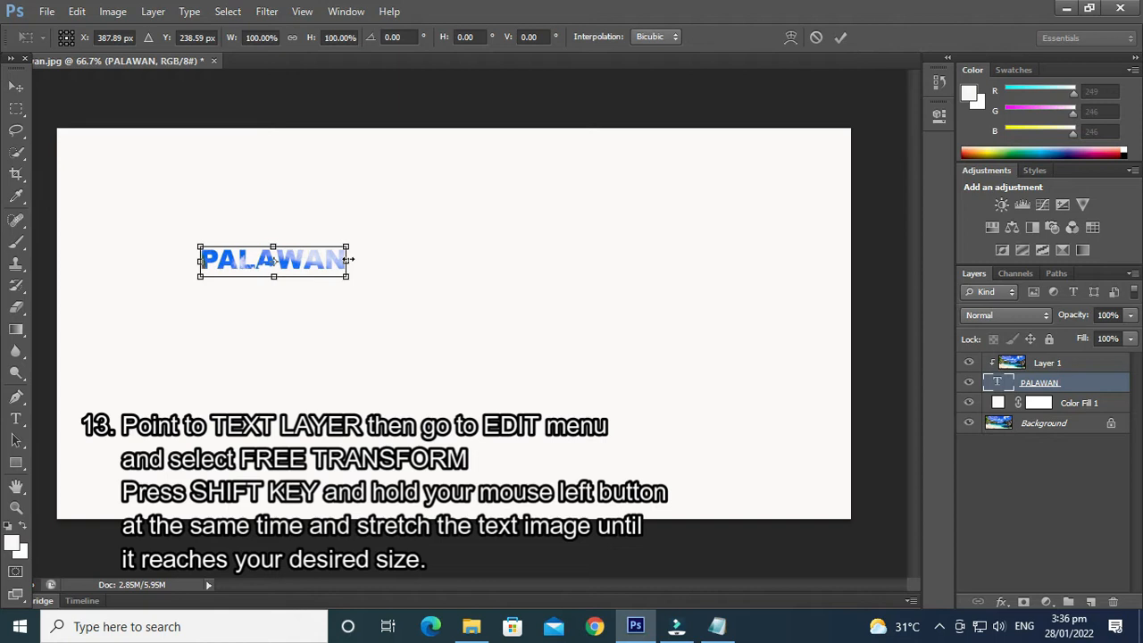
pyautogui.moveTo(346, 261); pyautogui.dragTo(814, 259)
pyautogui.moveTo(490, 287); pyautogui.dragTo(475, 449)
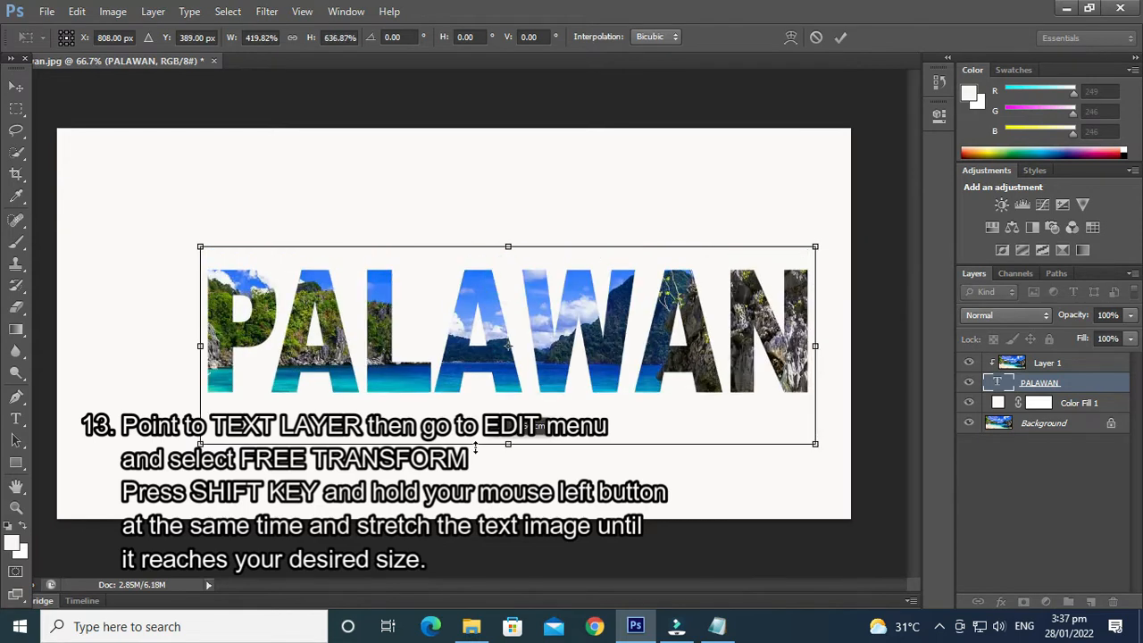
pyautogui.moveTo(204, 358); pyautogui.dragTo(63, 350)
pyautogui.moveTo(814, 348); pyautogui.dragTo(850, 348)
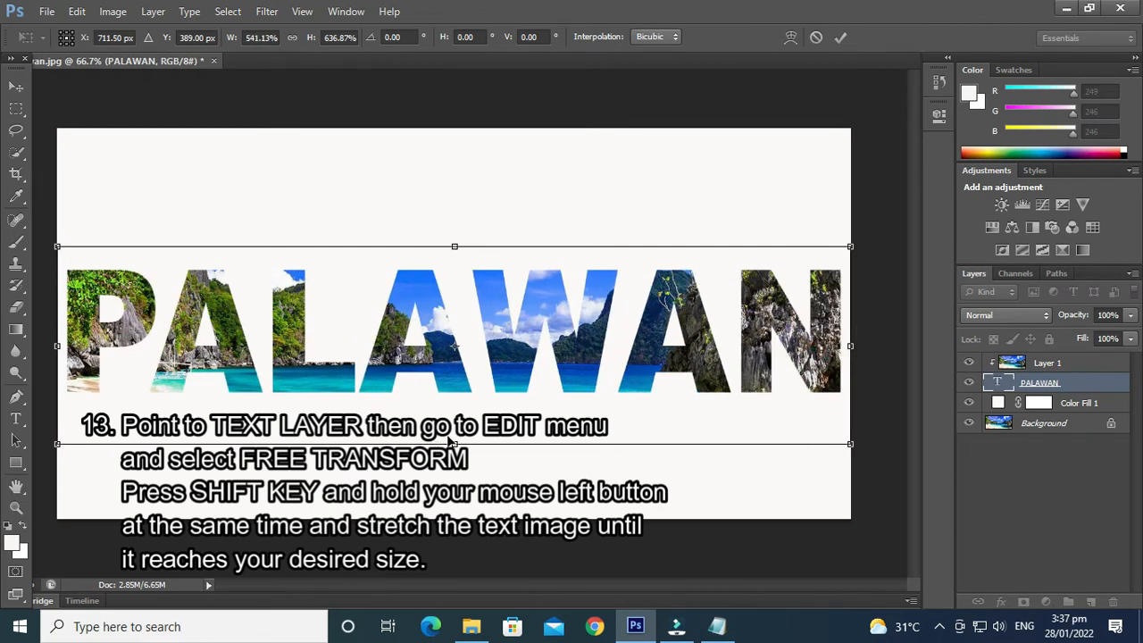
# Step: Increase the PALAWAN text's height to about 875% and apply the transformation
pyautogui.moveTo(456, 444); pyautogui.dragTo(455, 481)
pyautogui.moveTo(457, 248); pyautogui.dragTo(492, 217)
pyautogui.moveTo(463, 484); pyautogui.dragTo(462, 489)
pyautogui.moveTo(463, 491); pyautogui.dragTo(462, 491)
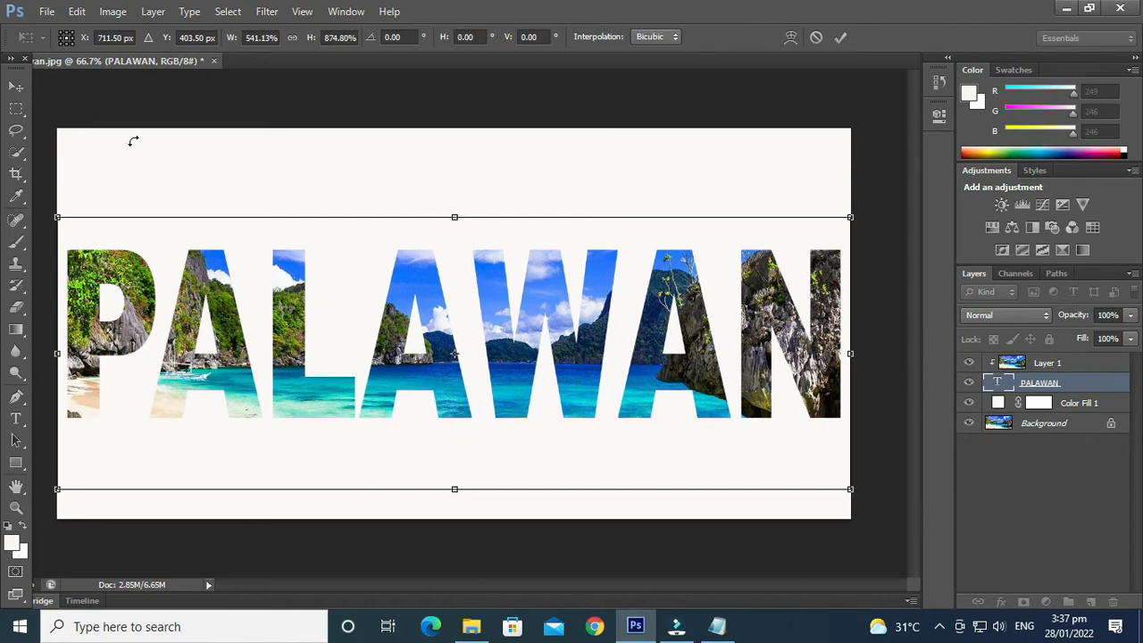
pyautogui.click(16, 87)
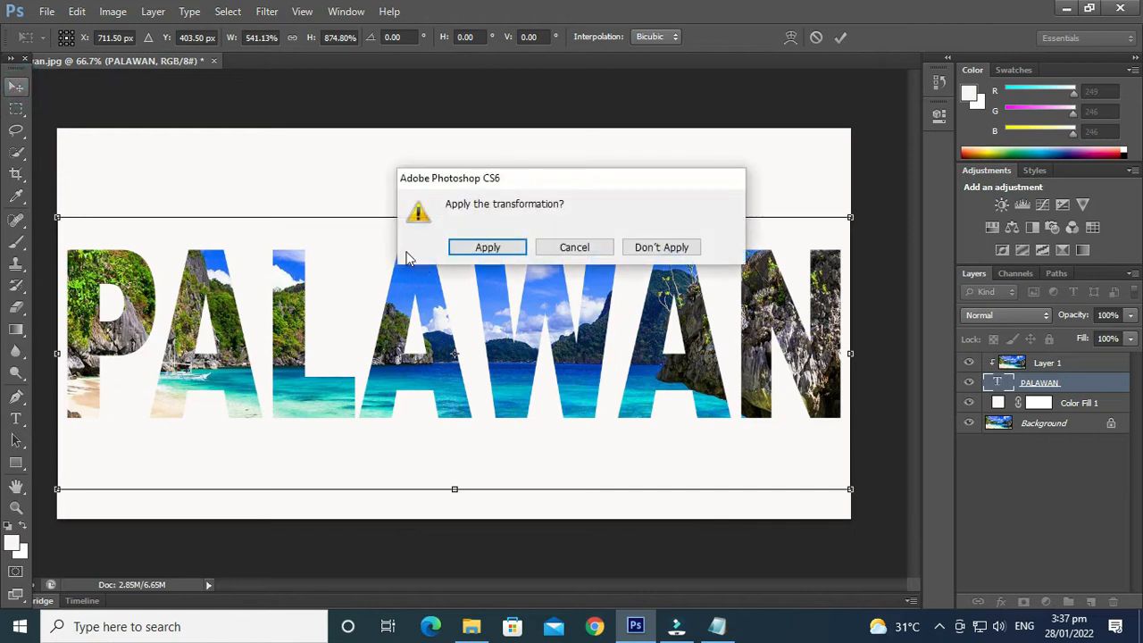
pyautogui.click(487, 247)
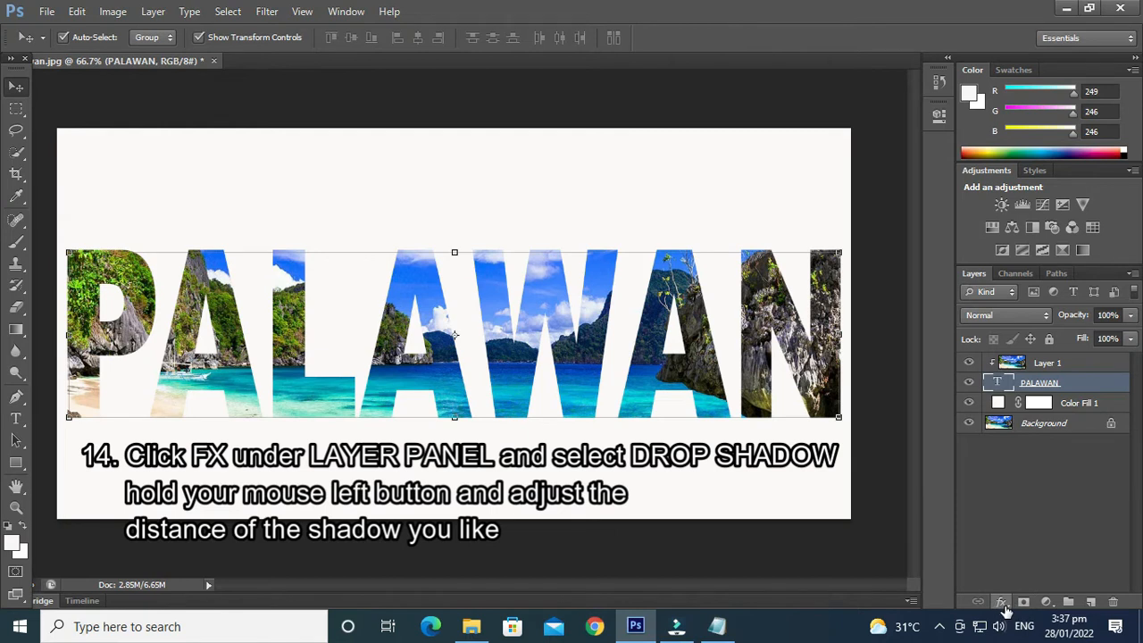
# Step: Add a Drop Shadow to the PALAWAN text layer with a 161° angle, 18 px distance and 2 px size
pyautogui.click(1002, 603)
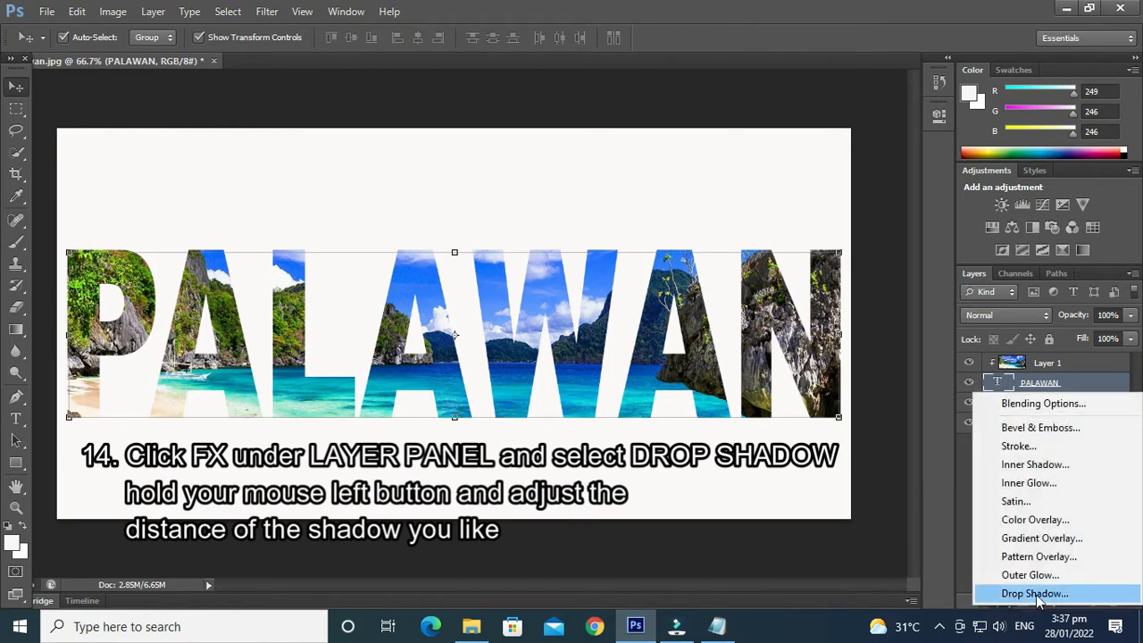
pyautogui.click(1036, 595)
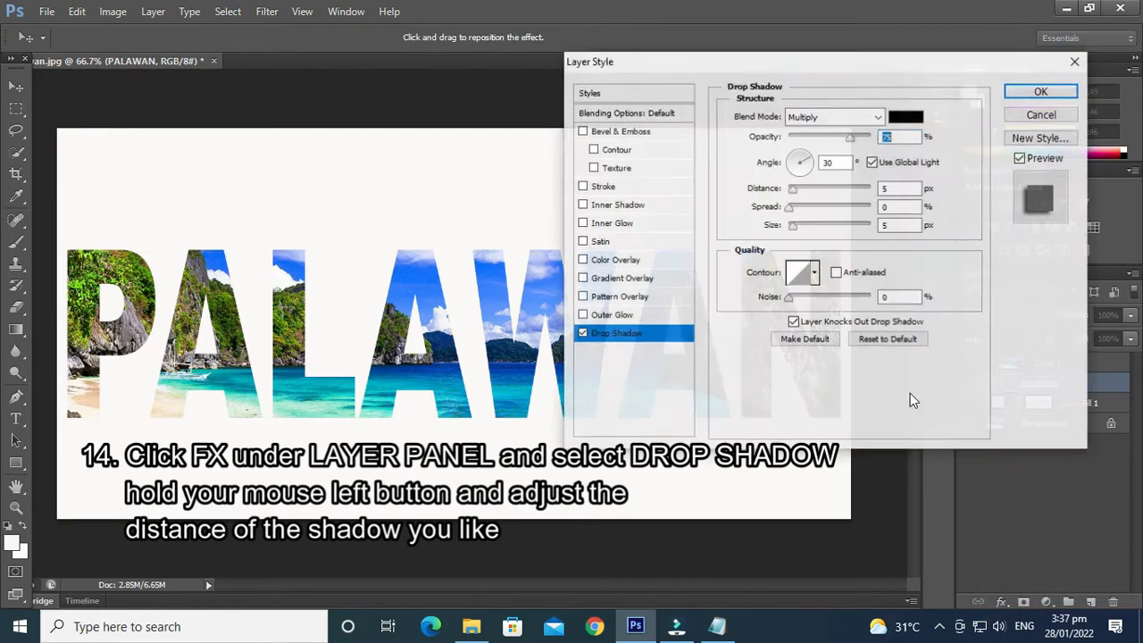
pyautogui.moveTo(803, 74); pyautogui.dragTo(853, 85)
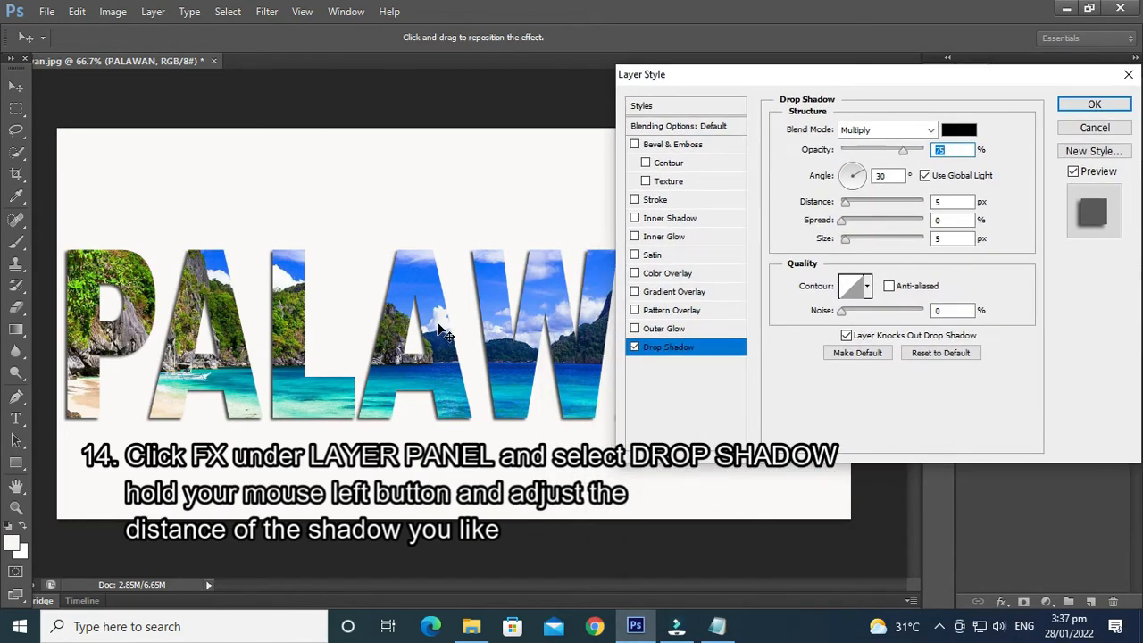
pyautogui.moveTo(438, 327); pyautogui.dragTo(459, 335)
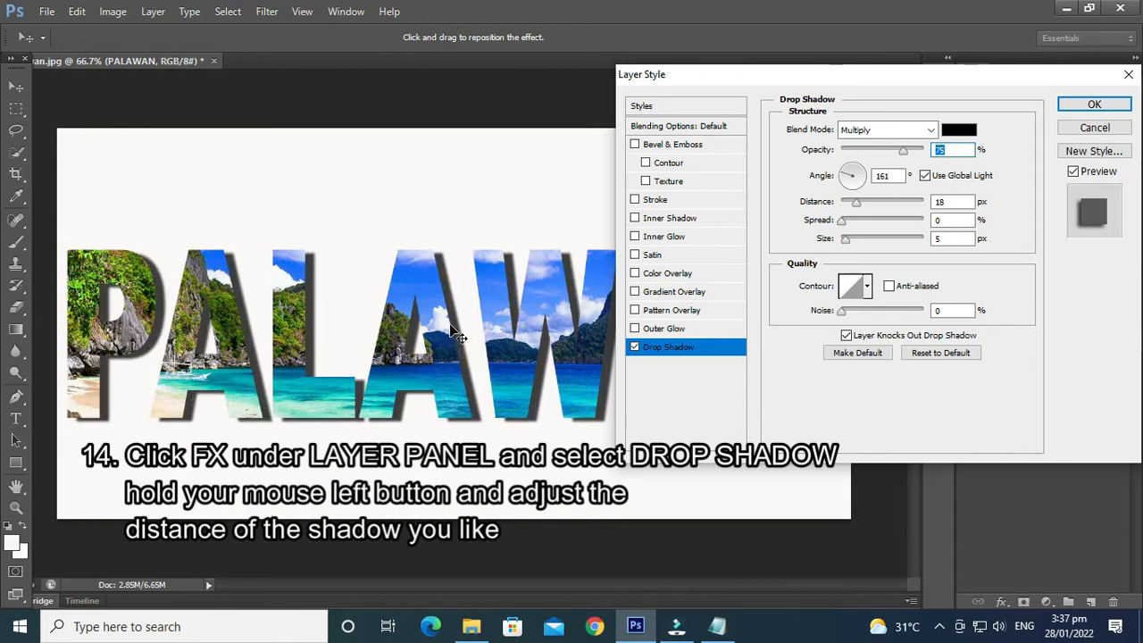
pyautogui.click(952, 238)
pyautogui.write('2')
pyautogui.press('Return')
pyautogui.click(712, 219)
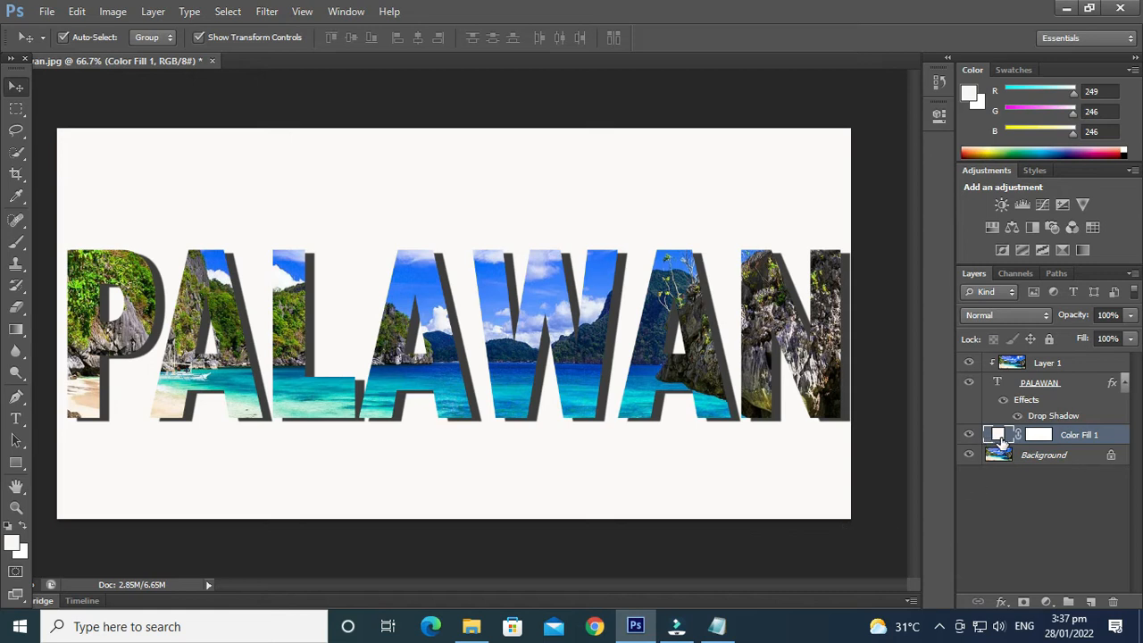
# Step: Try gold and teal for the Color Fill 1 background, and set it to a light turquoise
pyautogui.doubleClick(998, 437)
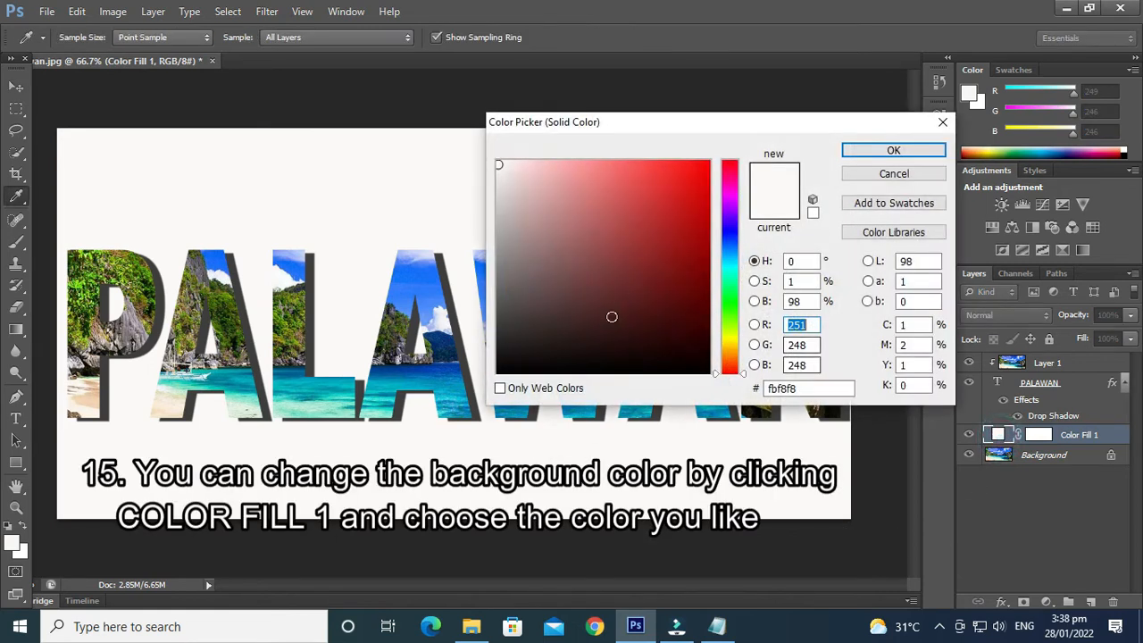
pyautogui.click(731, 336)
pyautogui.click(730, 348)
pyautogui.click(671, 220)
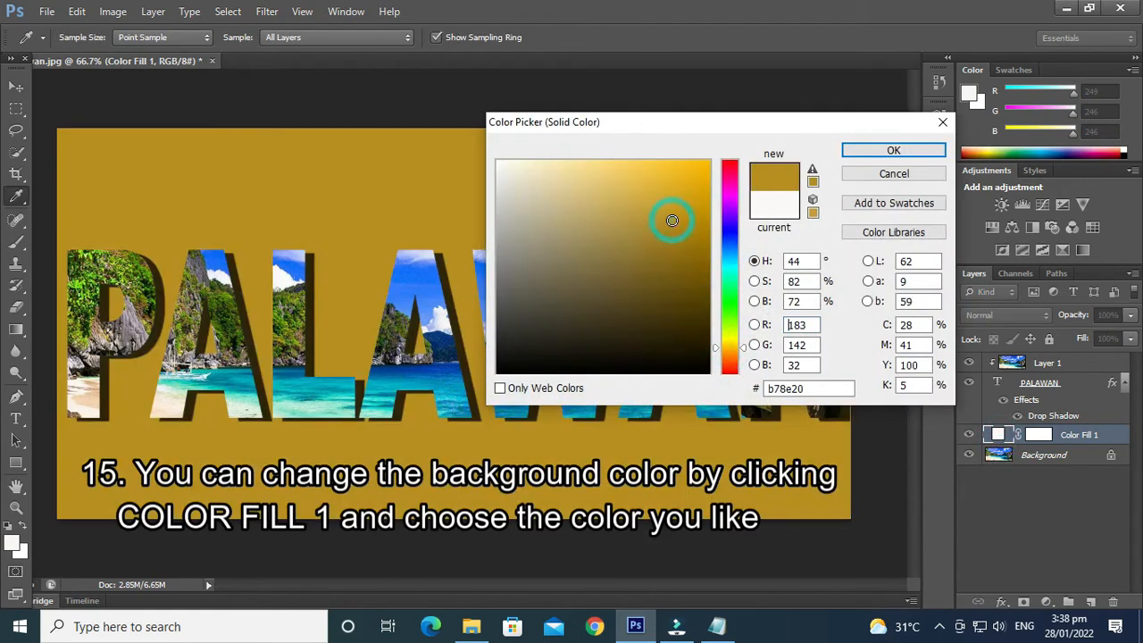
pyautogui.click(635, 213)
pyautogui.click(730, 268)
pyautogui.click(659, 215)
pyautogui.click(663, 204)
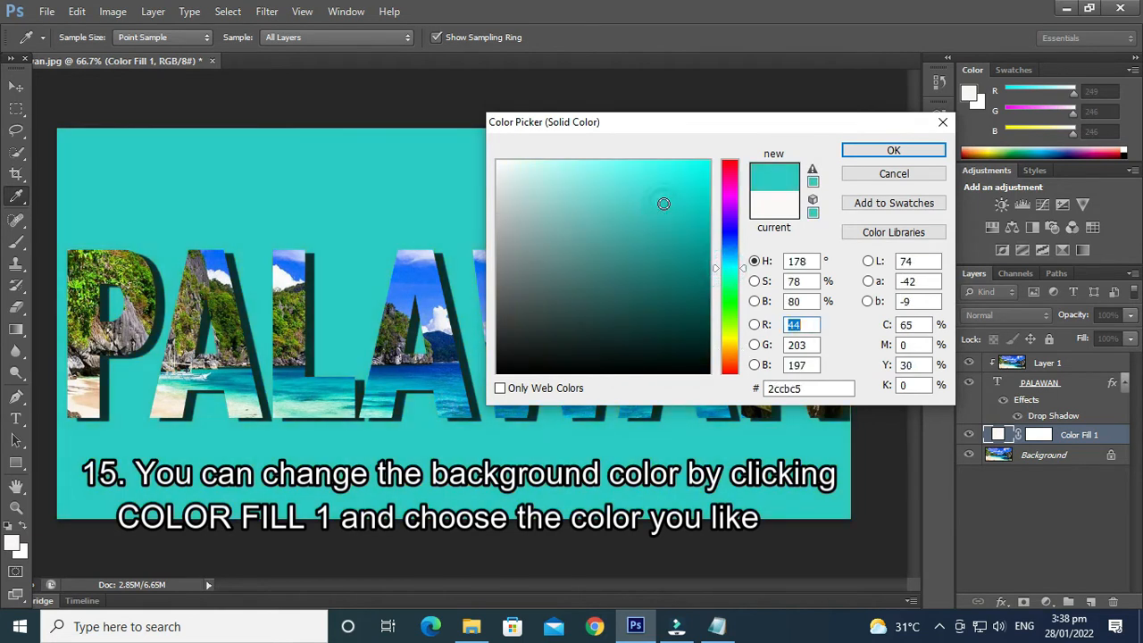
pyautogui.click(640, 176)
pyautogui.click(639, 169)
pyautogui.click(878, 149)
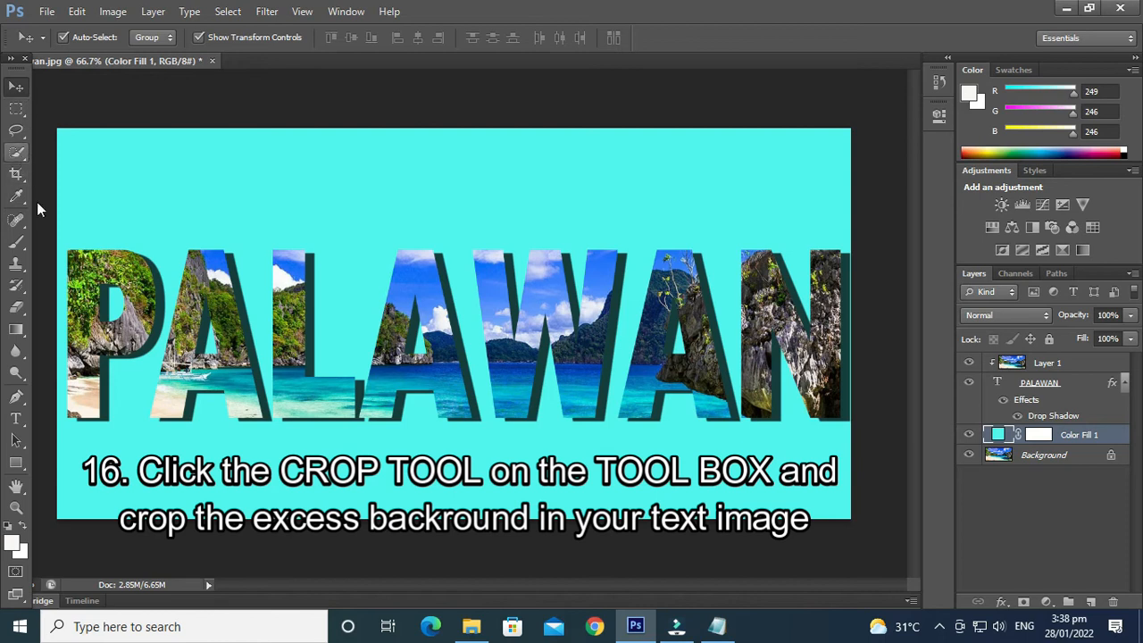
# Step: Crop the excess background above and below the PALAWAN text, keeping the full canvas width
pyautogui.click(16, 175)
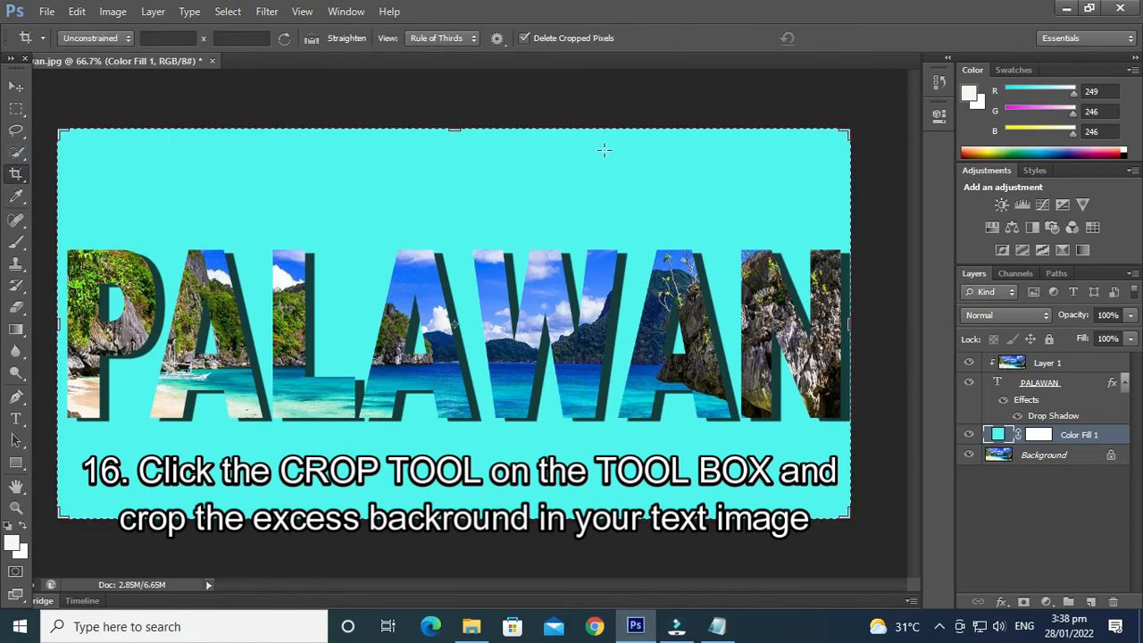
pyautogui.moveTo(451, 130); pyautogui.dragTo(454, 186)
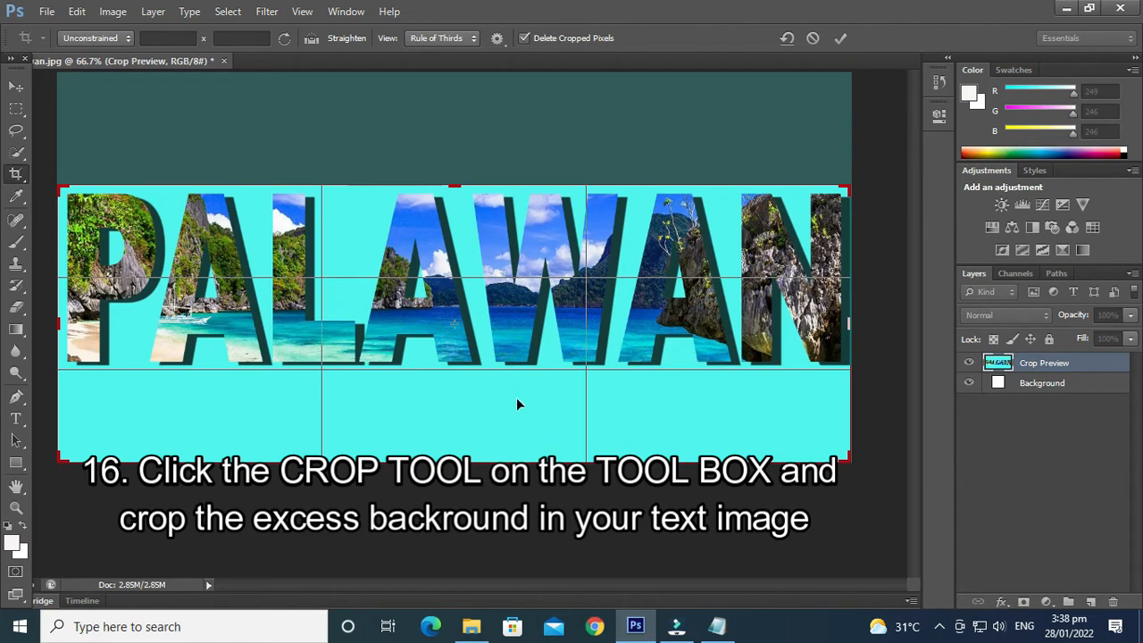
pyautogui.moveTo(452, 458); pyautogui.dragTo(449, 411)
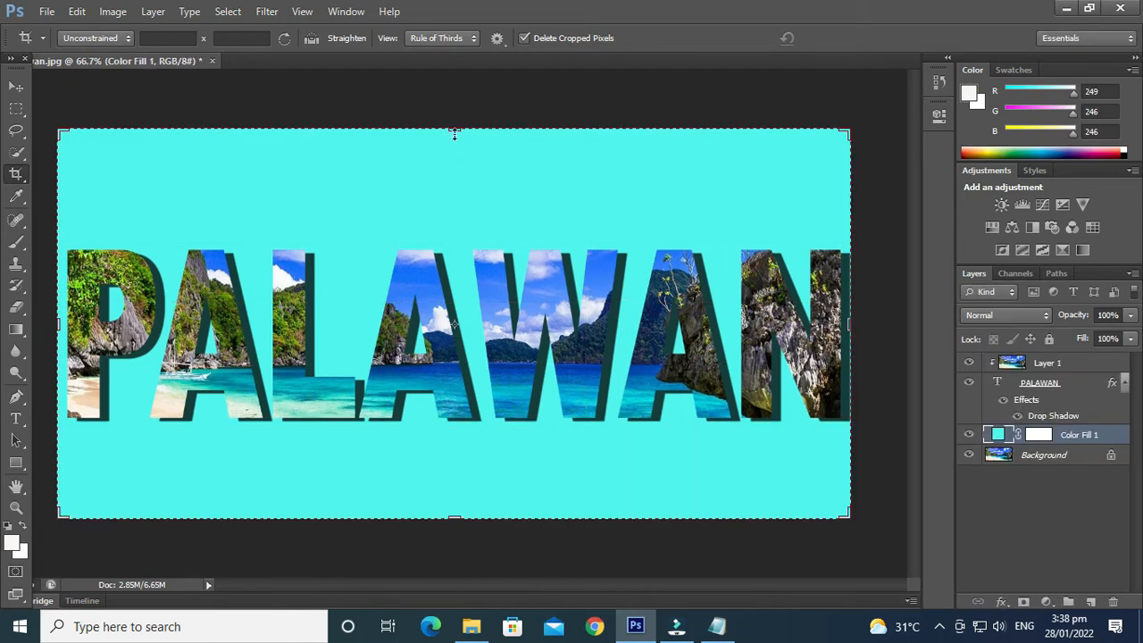
pyautogui.moveTo(454, 133); pyautogui.dragTo(464, 189)
pyautogui.moveTo(451, 459); pyautogui.dragTo(461, 413)
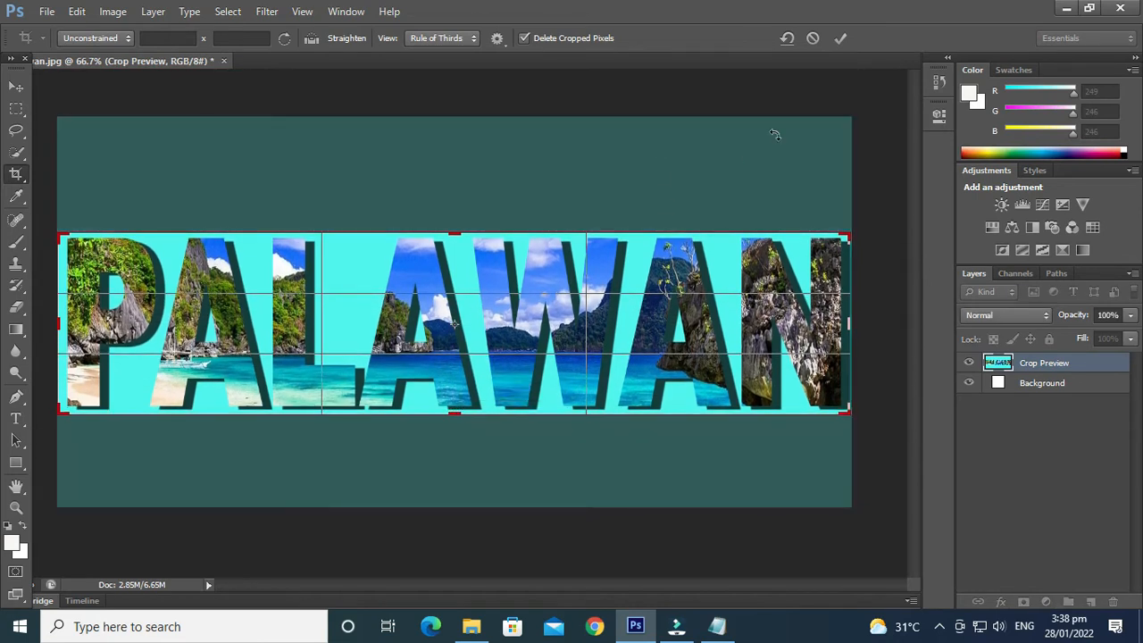
pyautogui.click(838, 40)
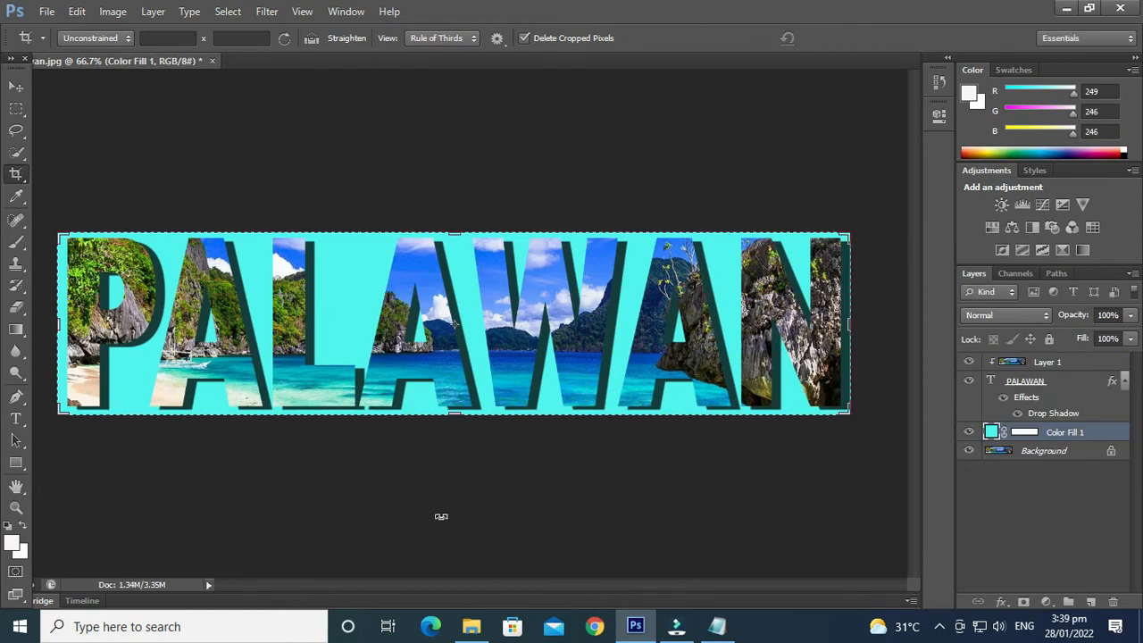
pyautogui.click(16, 86)
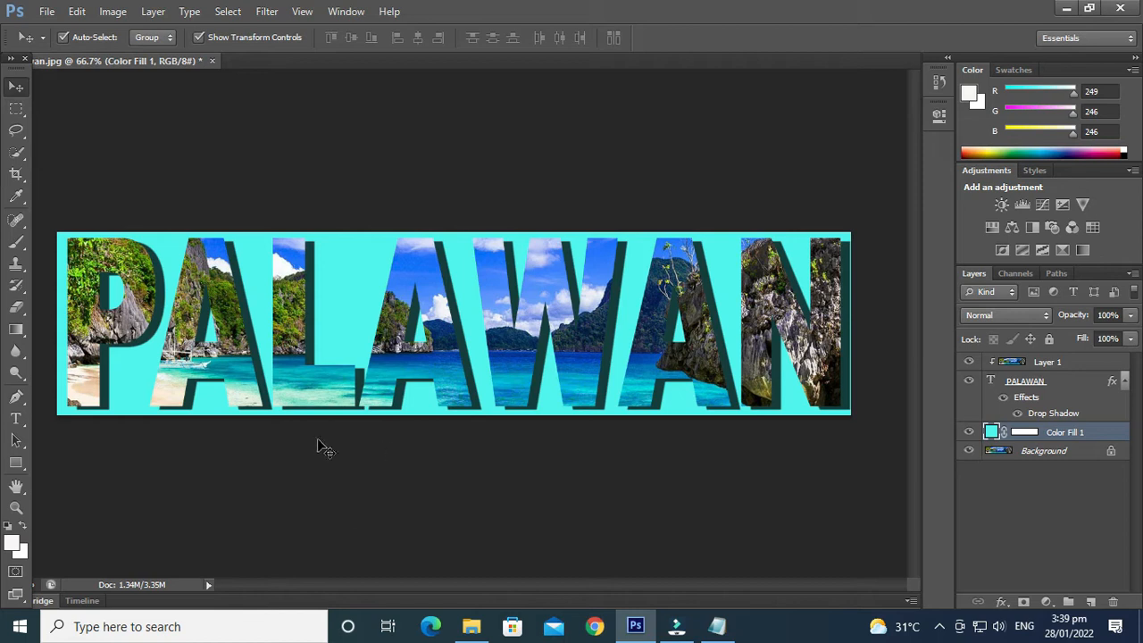
# Step: Start saving a copy of the design on the Desktop in JPEG format
pyautogui.click(44, 13)
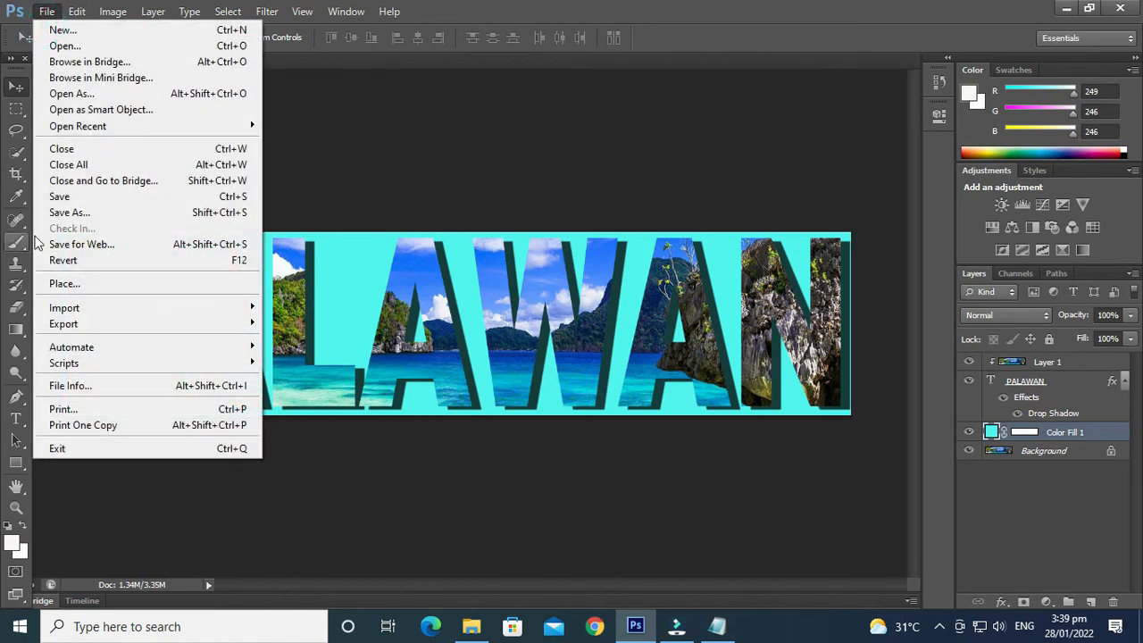
pyautogui.click(80, 209)
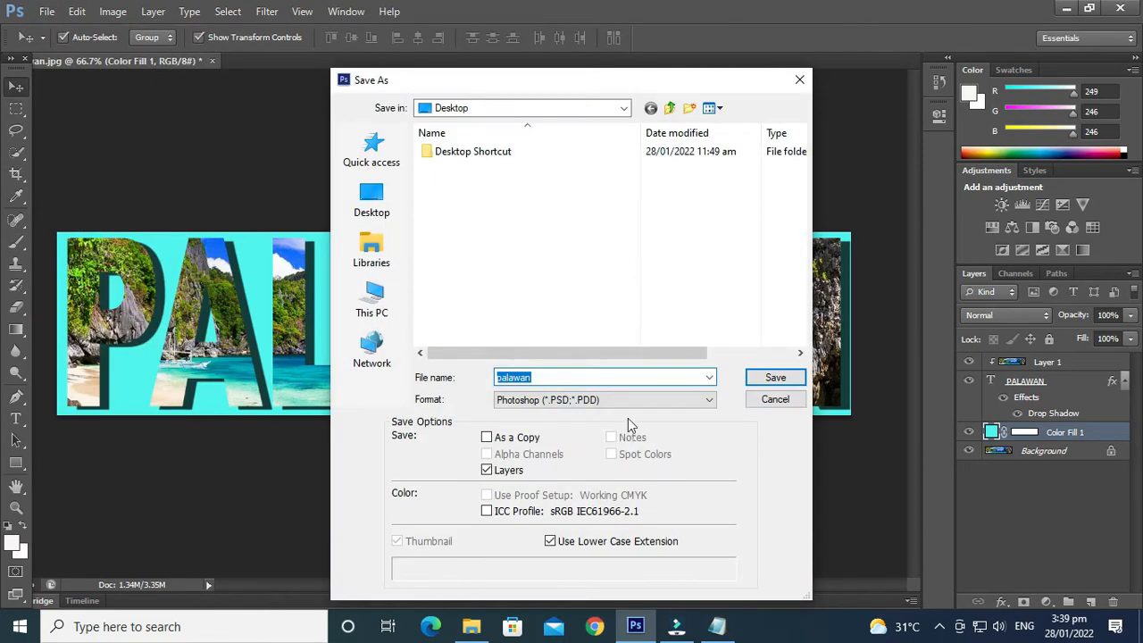
pyautogui.click(629, 401)
pyautogui.click(605, 506)
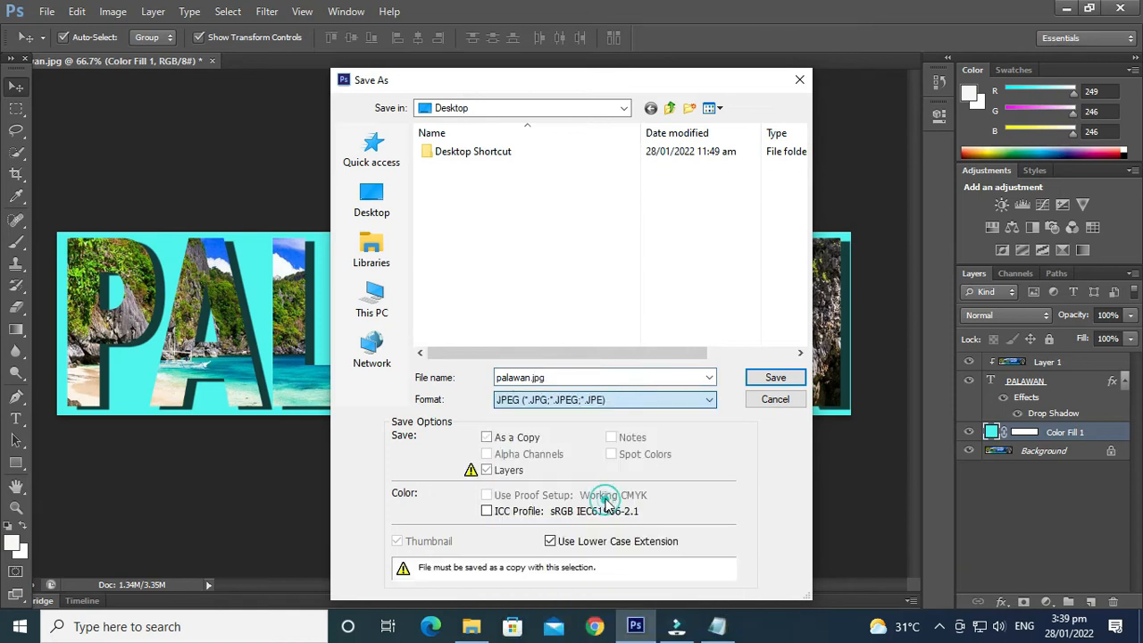
pyautogui.doubleClick(556, 377)
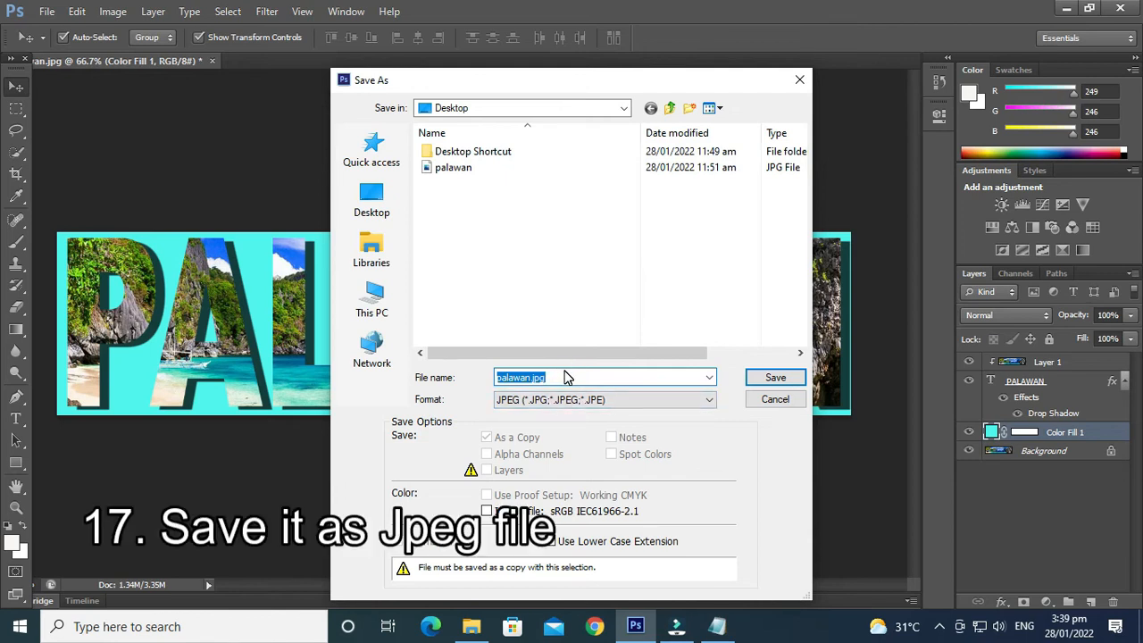
pyautogui.write('PALAWAN ')
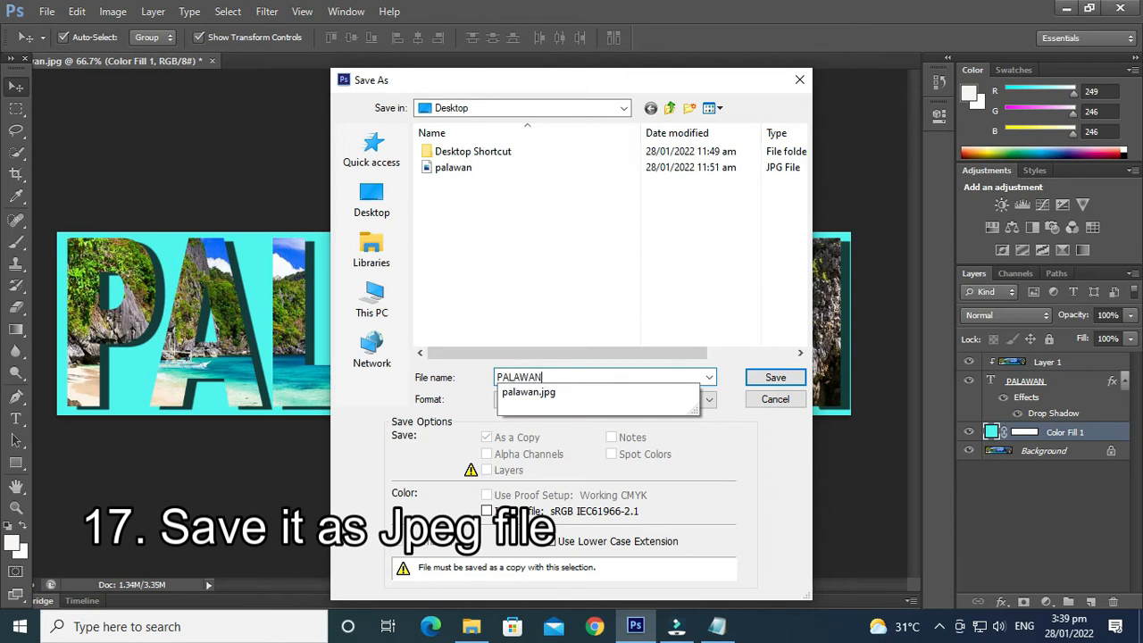
pyautogui.write('B')
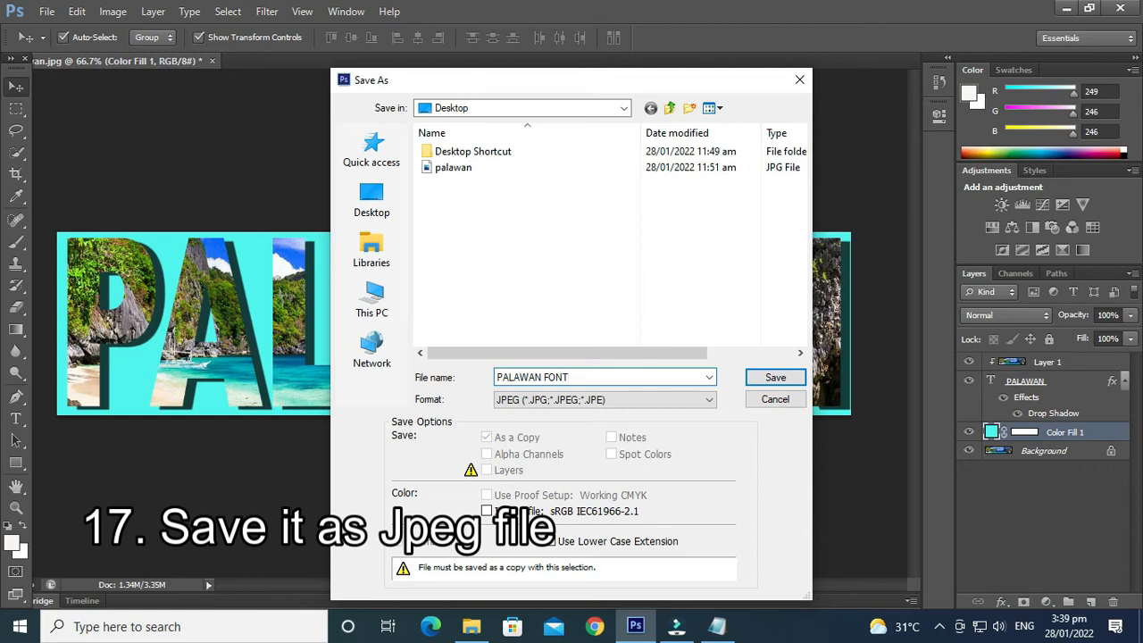
pyautogui.press('BackSpace')
pyautogui.press('BackSpace')
pyautogui.press('BackSpace')
pyautogui.press('BackSpace')
pyautogui.press('BackSpace')
pyautogui.press('BackSpace')
pyautogui.press('BackSpace')
pyautogui.press('BackSpace')
# Step: Name the JPEG file IMAGE ON TEXT and save it
pyautogui.write('IMAGE ON TEXT')
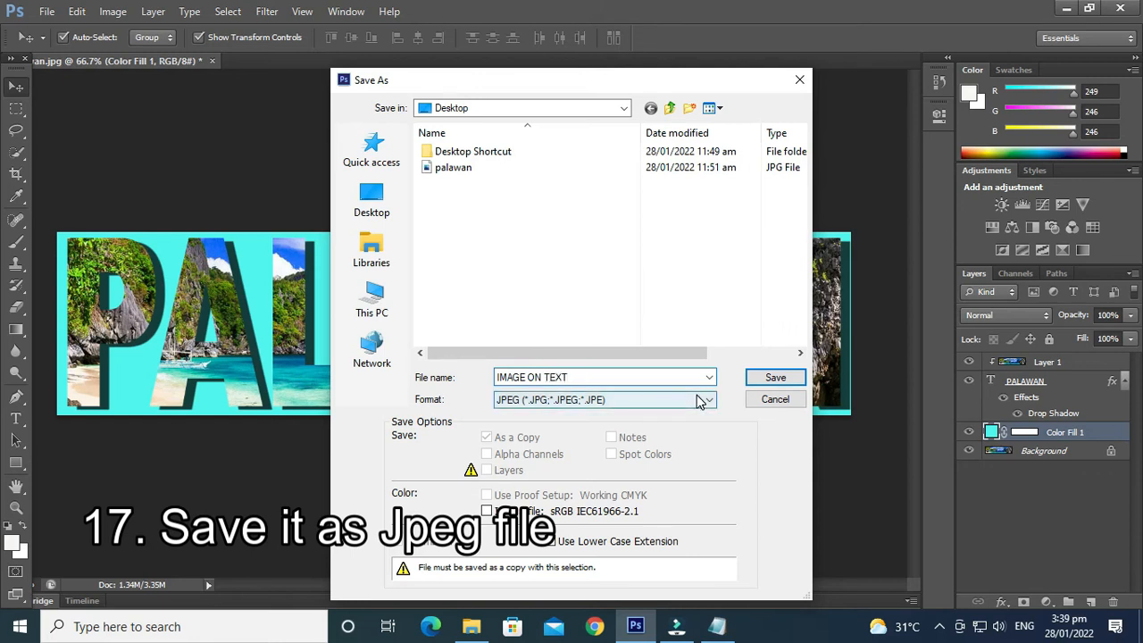
pyautogui.click(754, 378)
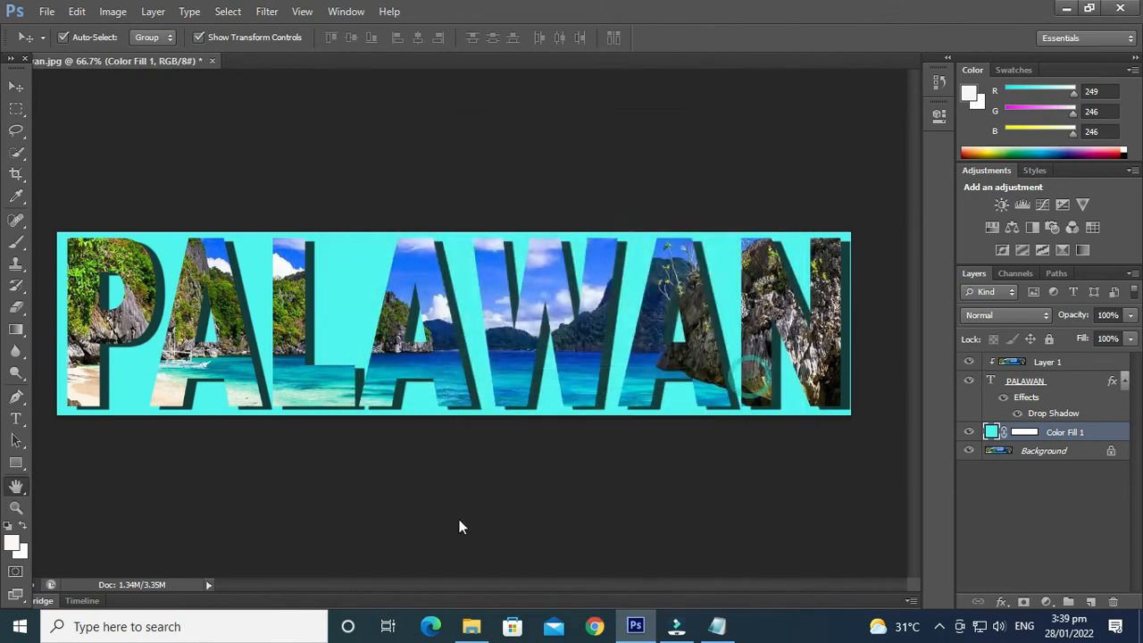
pyautogui.click(669, 155)
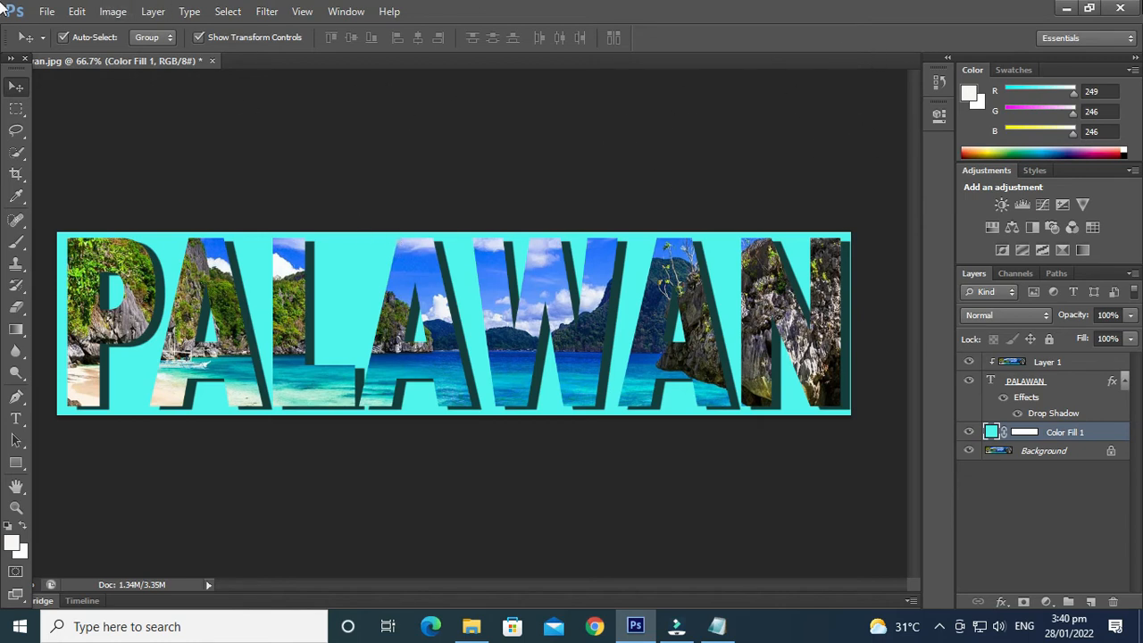
# Step: Close Photoshop and open the saved IMAGE ON TEXT picture from the Desktop
pyautogui.click(1123, 9)
pyautogui.click(544, 250)
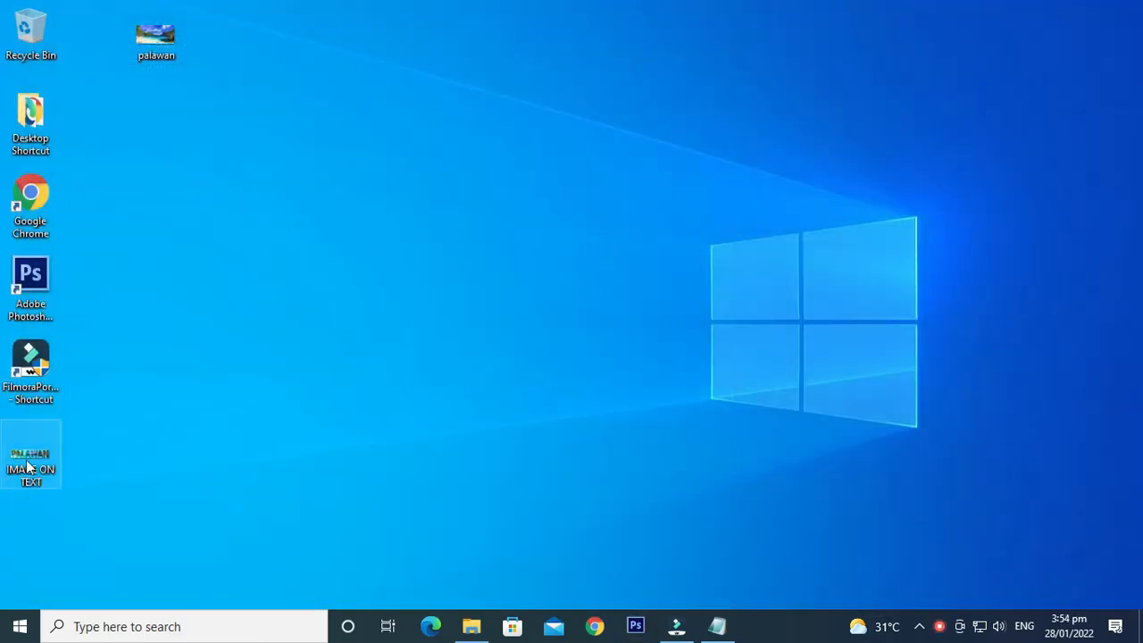
pyautogui.doubleClick(31, 459)
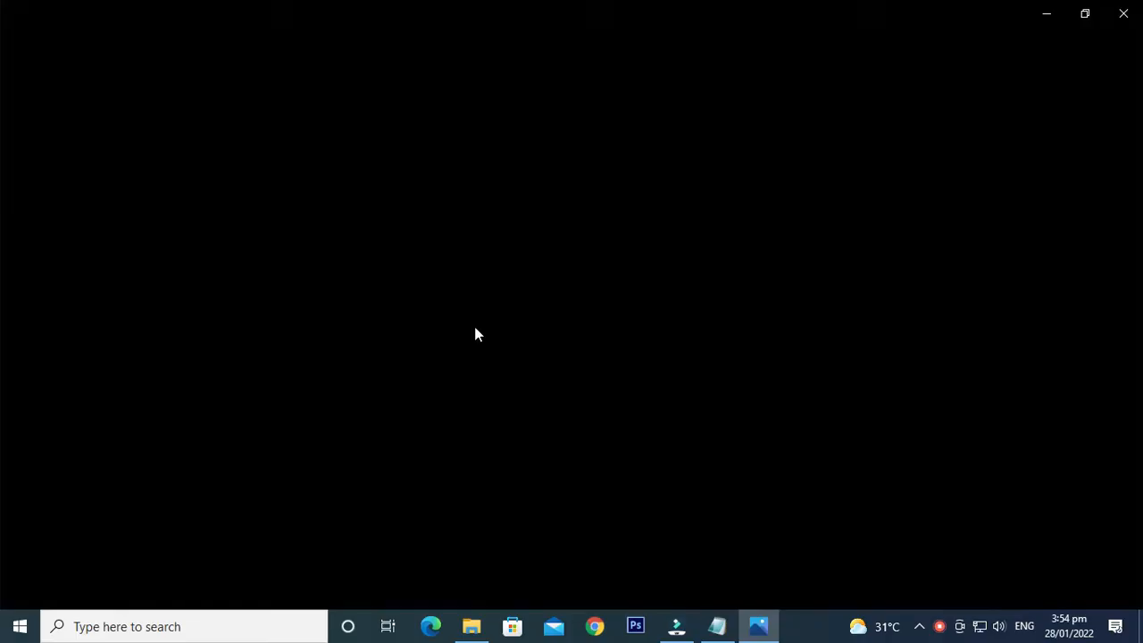